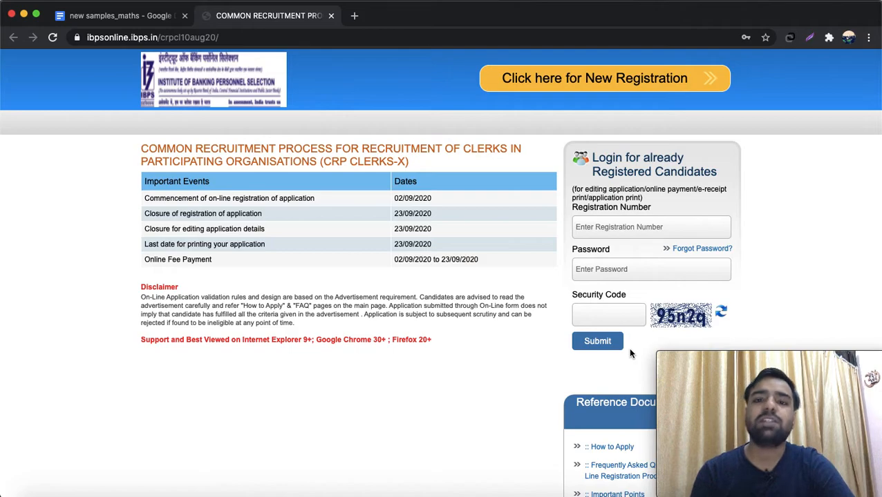
# - Start a new registration and enter and confirm the candidate's first name
pyautogui.click(584, 80)
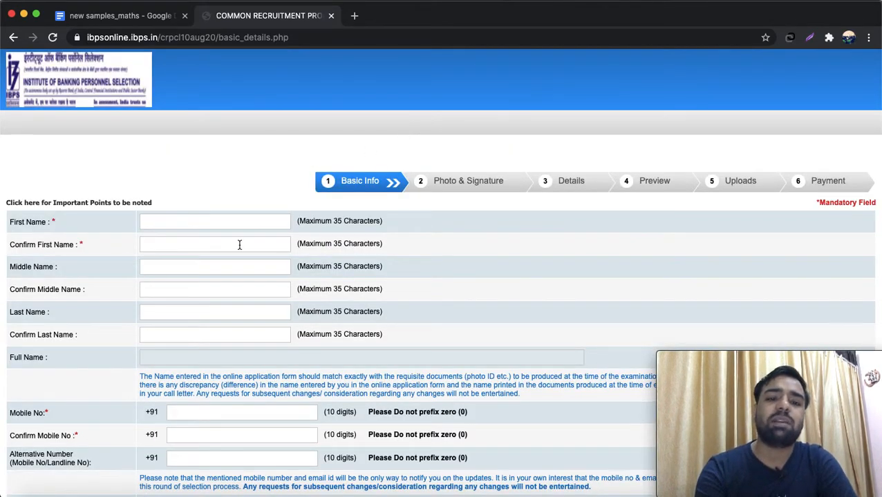
pyautogui.click(231, 222)
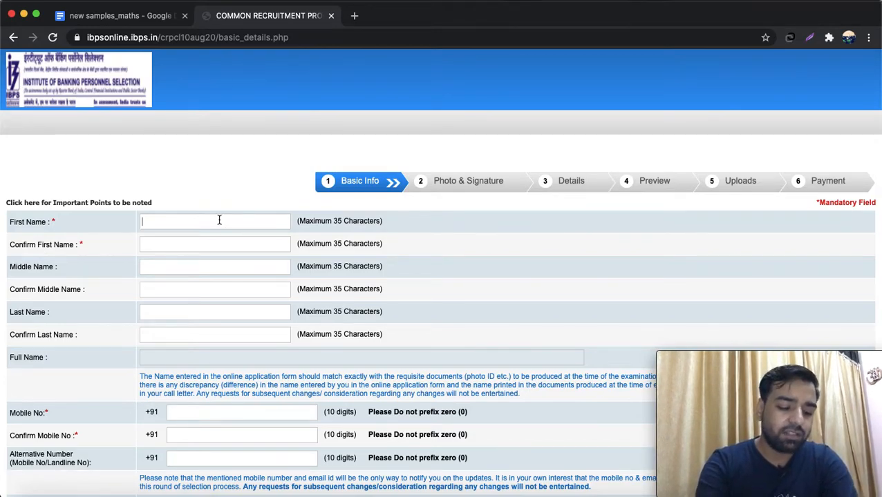
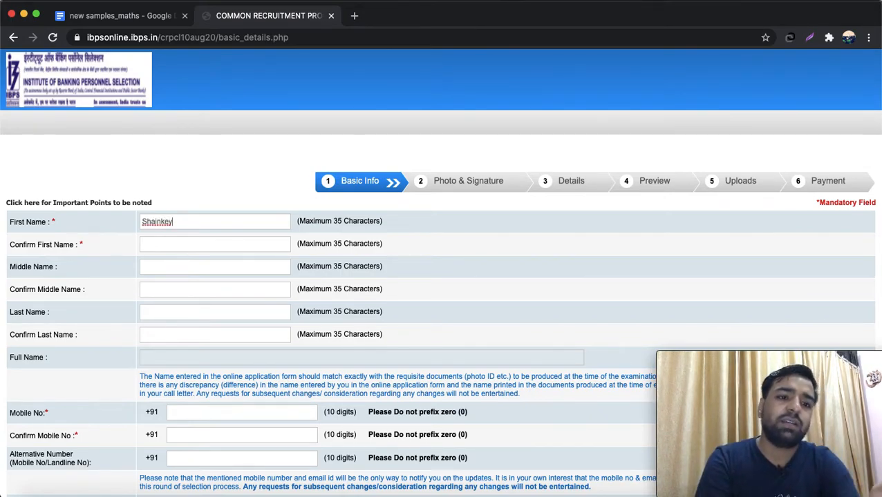
pyautogui.click(174, 243)
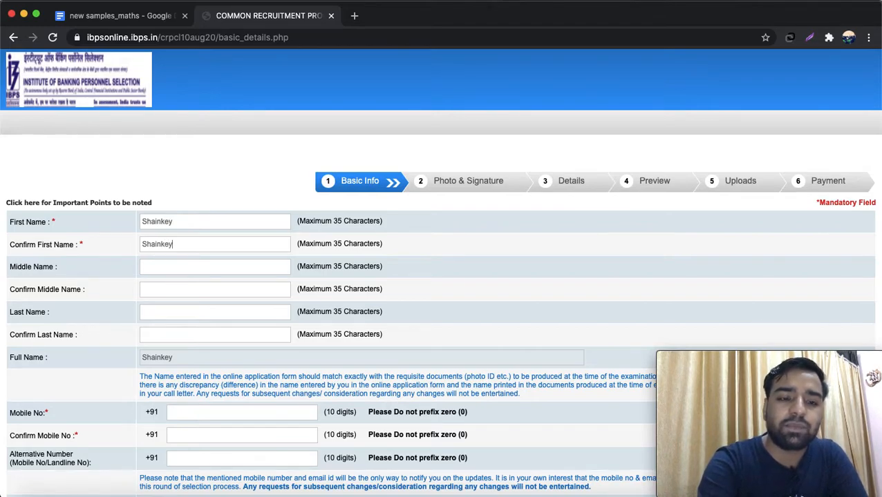
# - Enter and confirm the candidate's last name, leaving the middle name blank
pyautogui.click(156, 268)
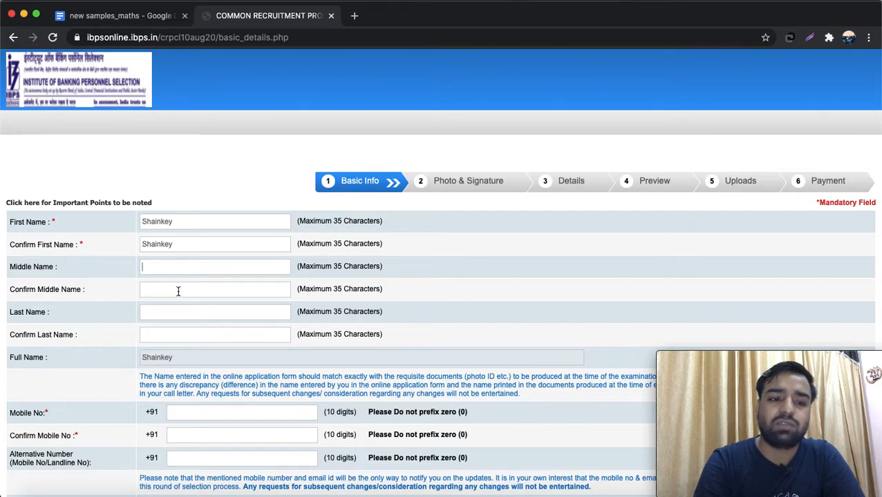
pyautogui.click(161, 312)
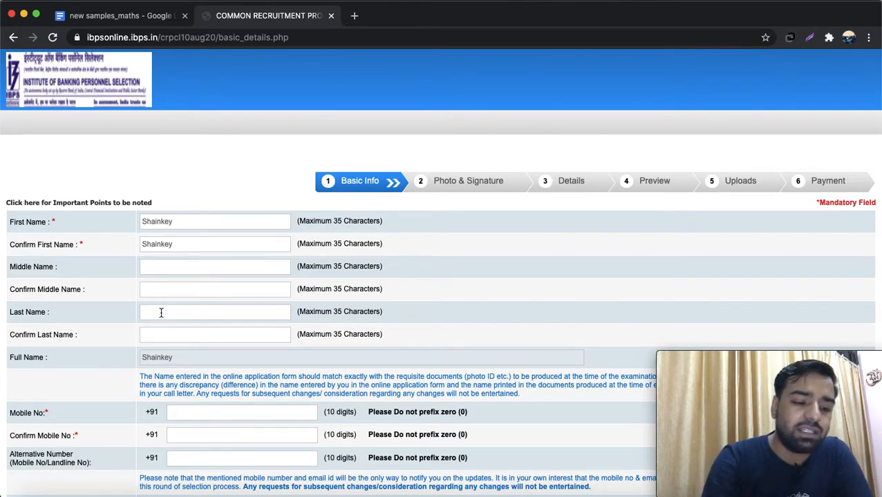
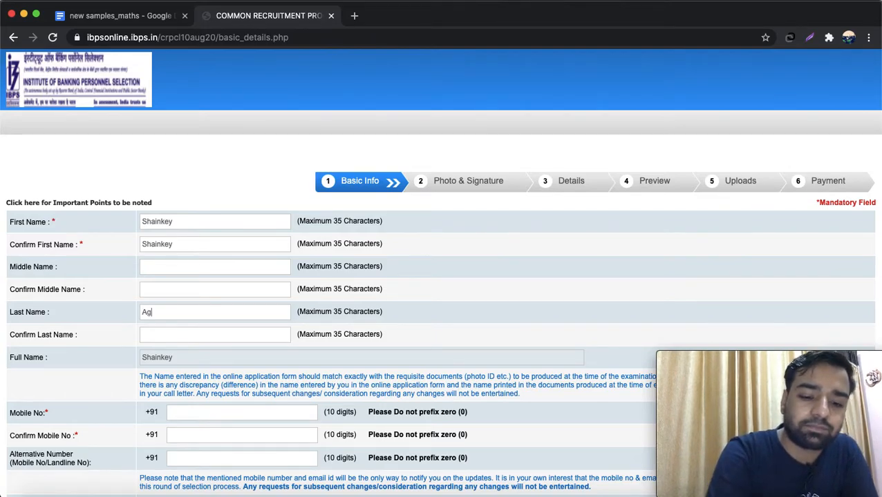
pyautogui.click(169, 334)
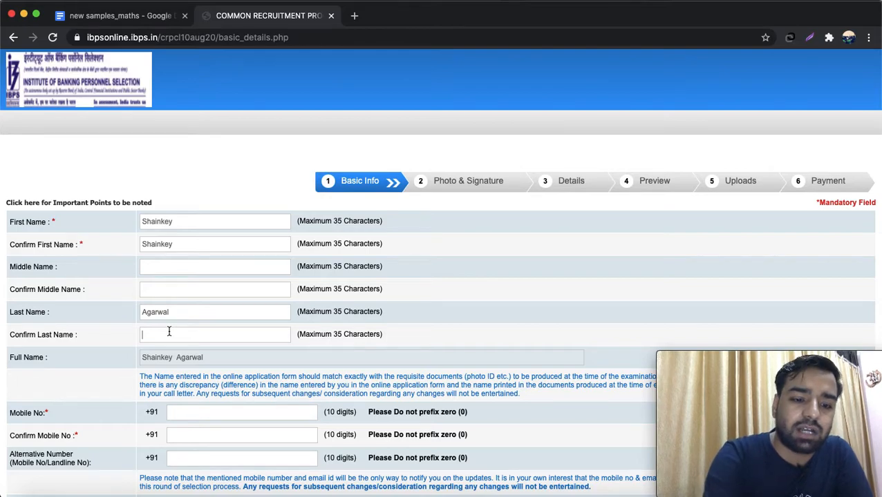
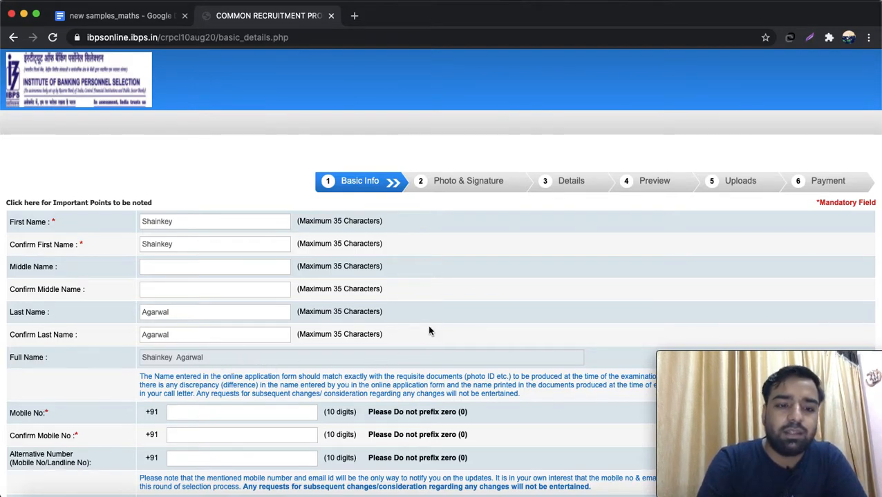
# - Enter the candidate's 10-digit mobile number and retype it in Confirm Mobile No
pyautogui.scroll(-5, 428, 332)
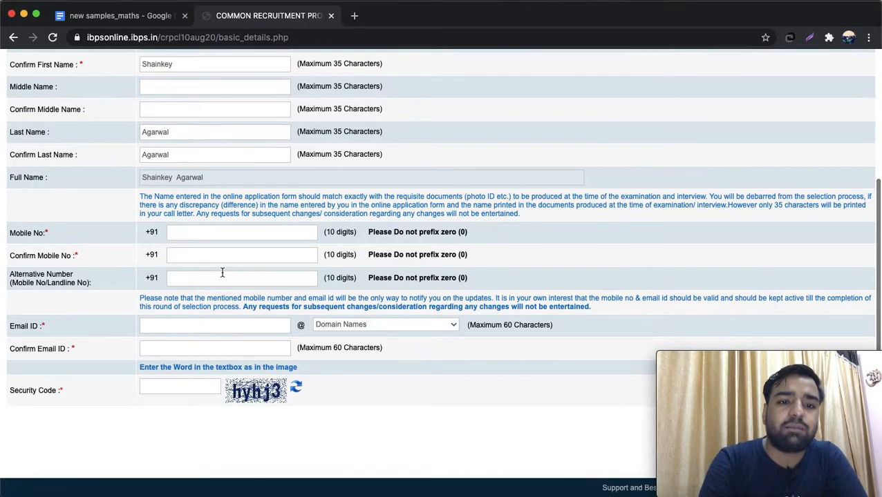
pyautogui.click(210, 233)
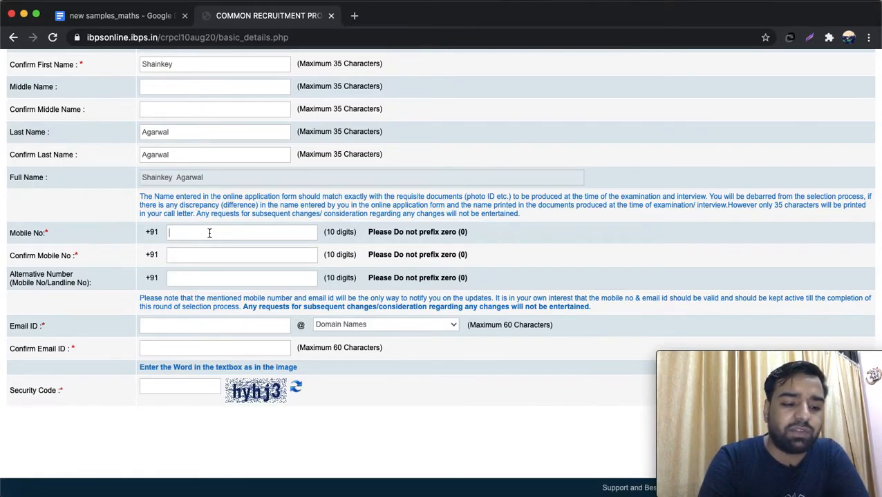
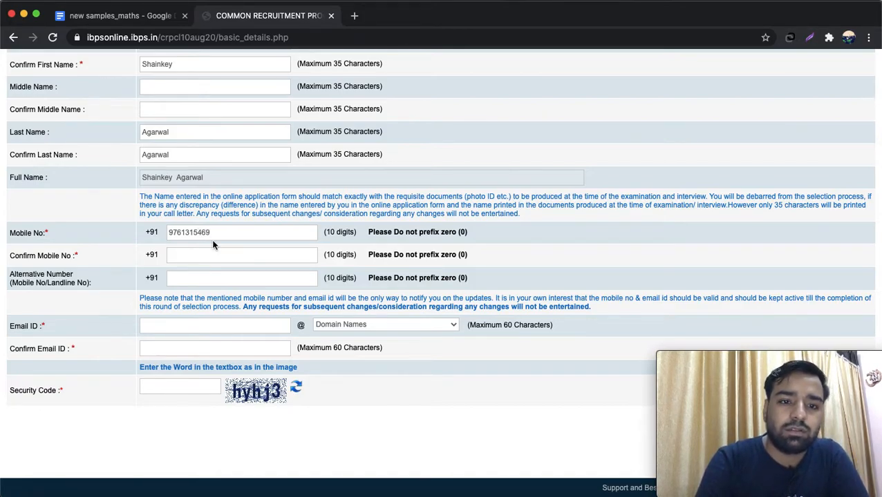
pyautogui.click(204, 257)
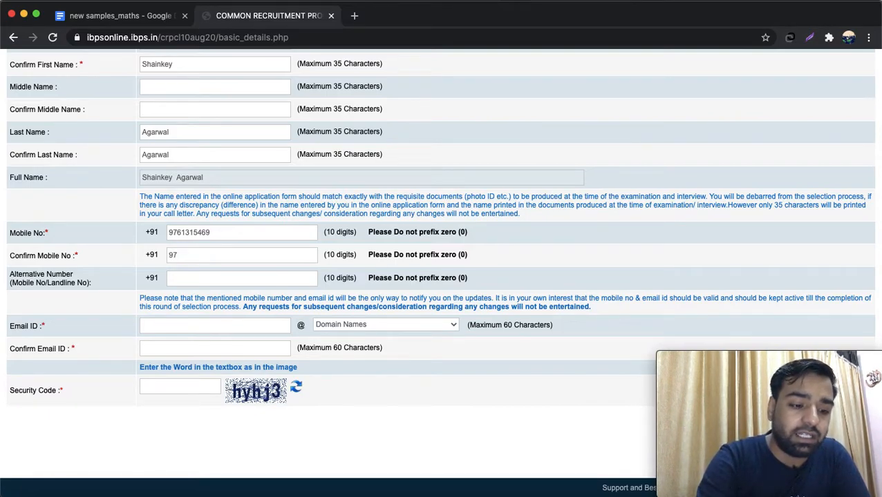
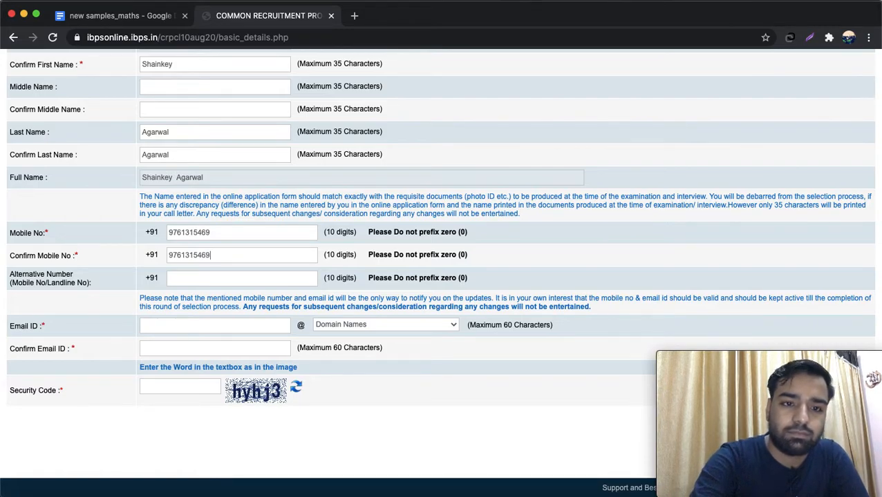
# - Enter the applicant's e-mail ID, choosing gmail.com as the domain
pyautogui.click(200, 325)
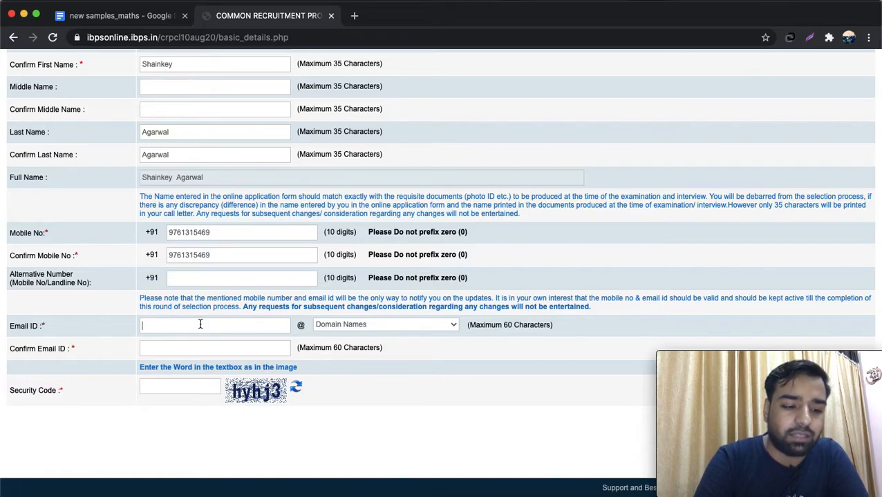
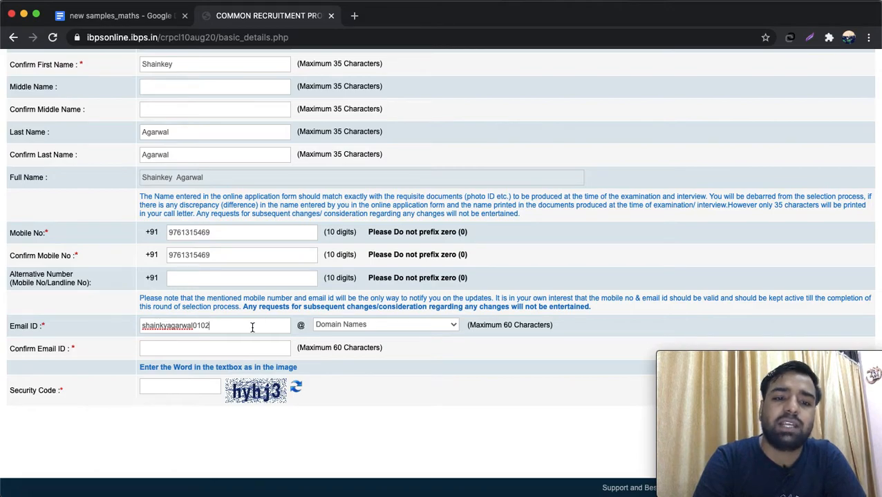
pyautogui.click(353, 329)
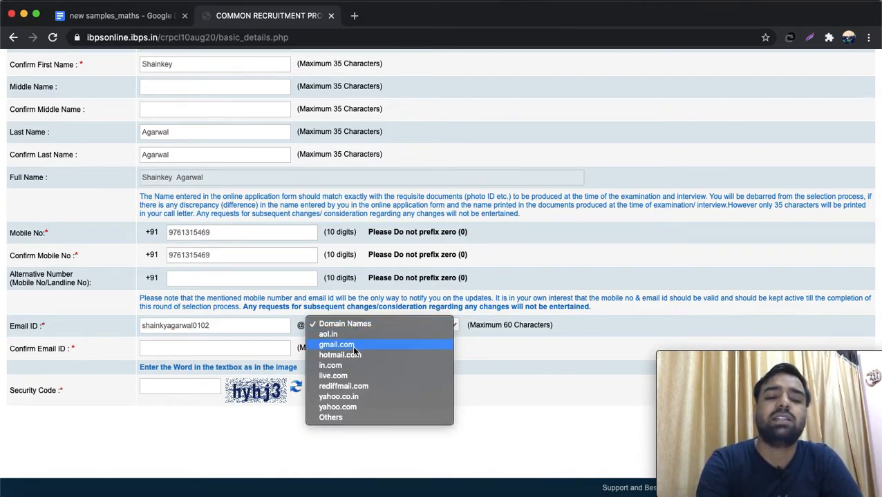
pyautogui.click(352, 345)
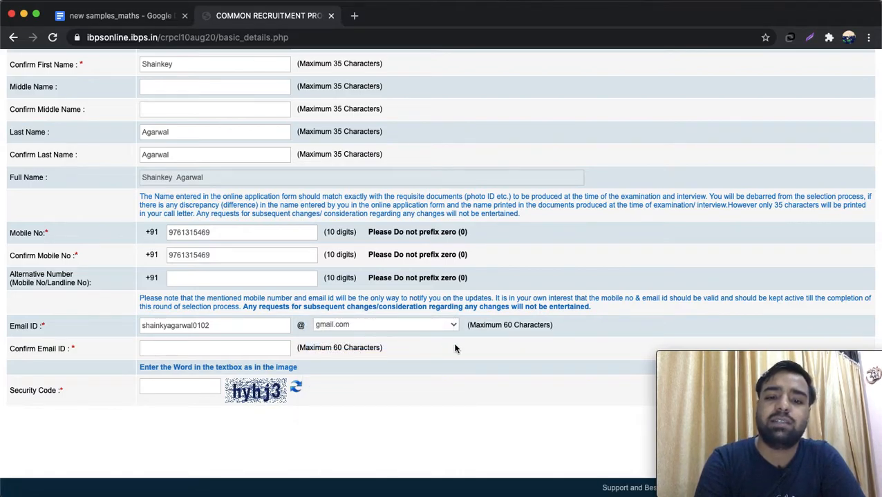
# - Retype the full e-mail address in the Confirm Email ID field
pyautogui.click(257, 349)
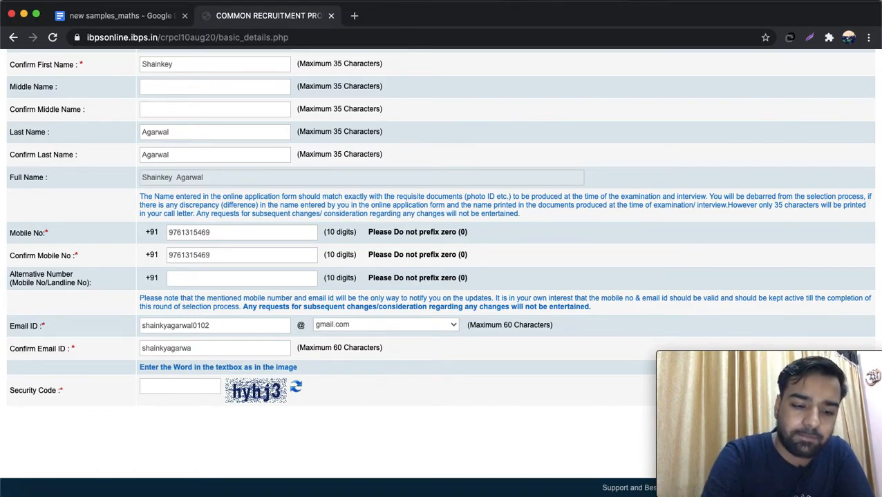
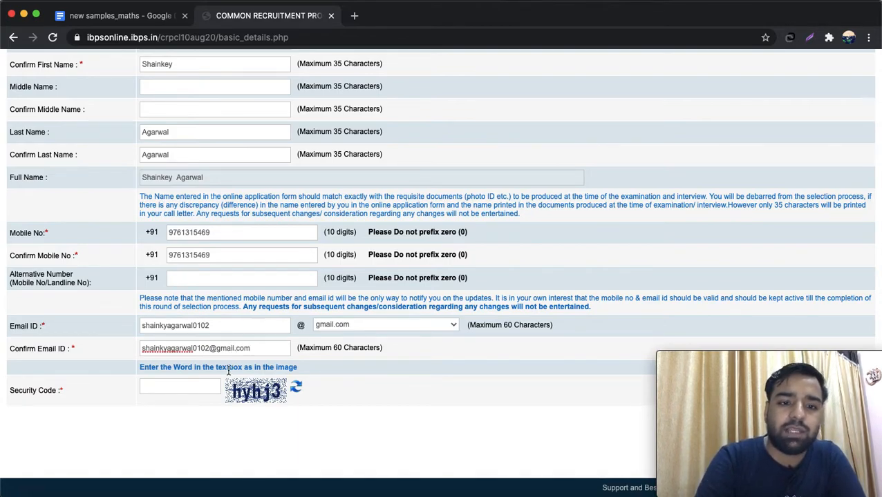
pyautogui.click(177, 391)
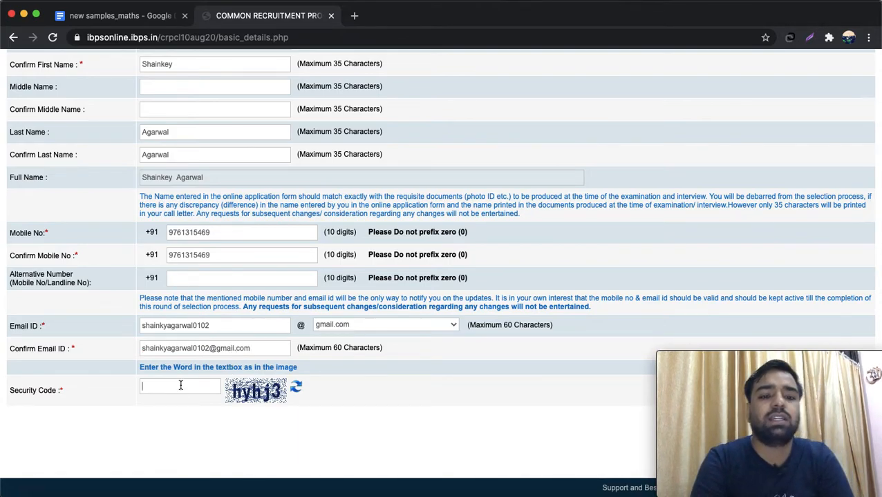
# - Enter the captcha security code, then save the basic details and confirm them as correct
pyautogui.write('h')
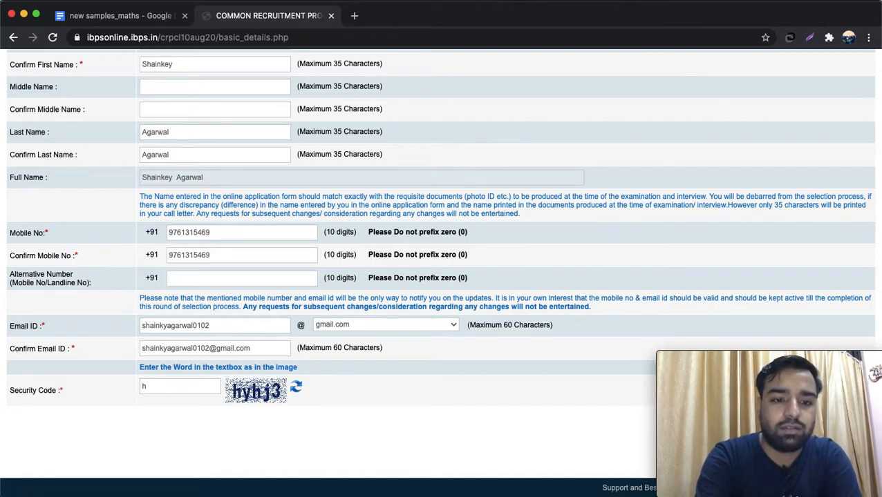
pyautogui.write('yhj3')
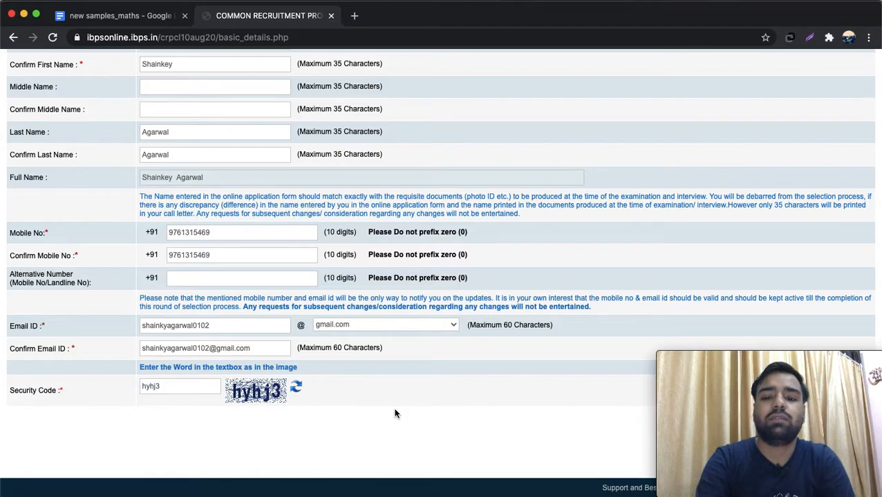
pyautogui.scroll(5, 396, 413)
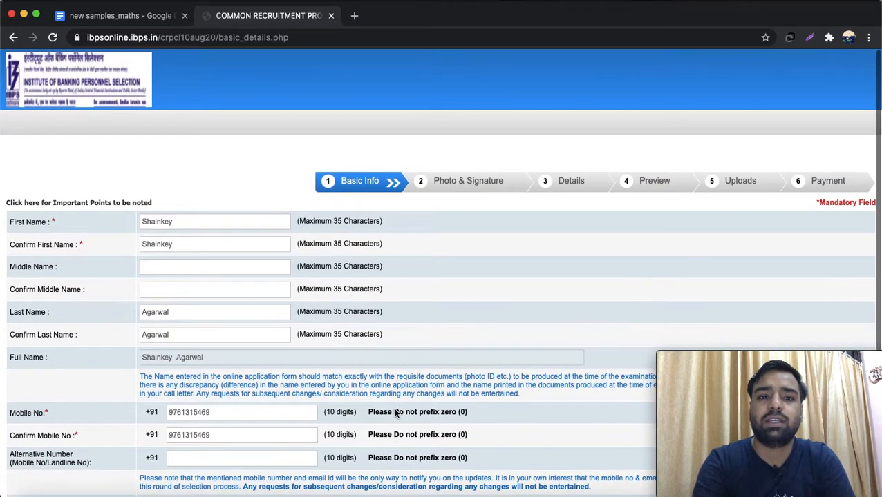
pyautogui.scroll(-5, 395, 413)
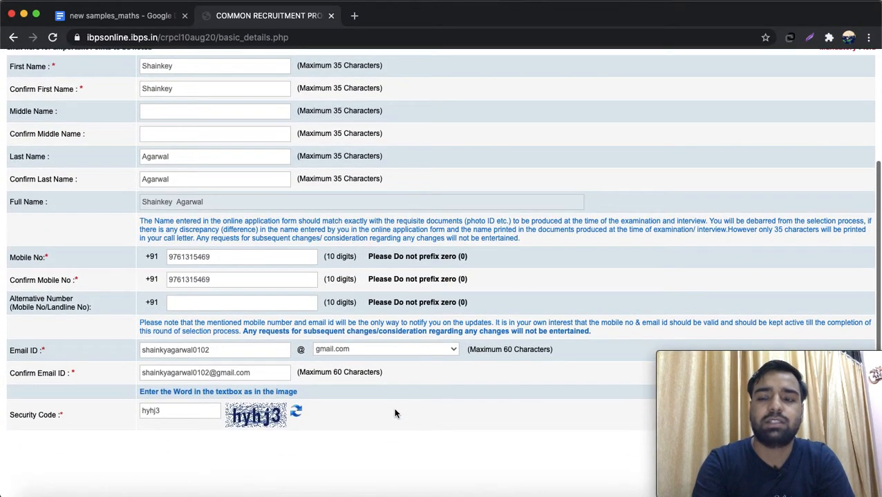
pyautogui.scroll(5, 395, 413)
pyautogui.scroll(-6, 396, 413)
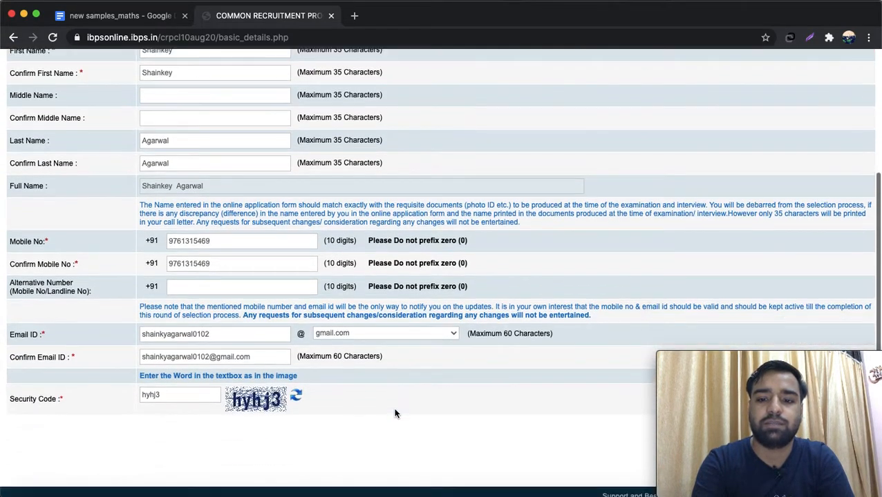
pyautogui.scroll(-1, 395, 413)
pyautogui.moveTo(669, 356); pyautogui.dragTo(661, 251)
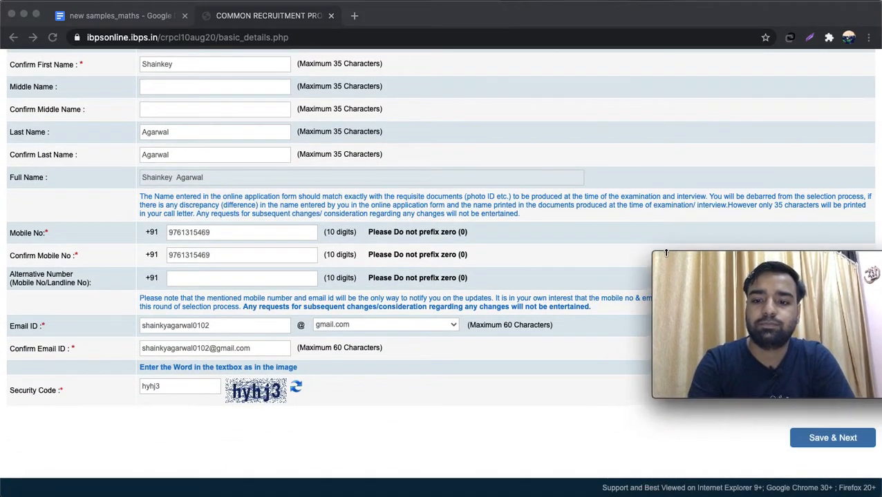
pyautogui.click(828, 440)
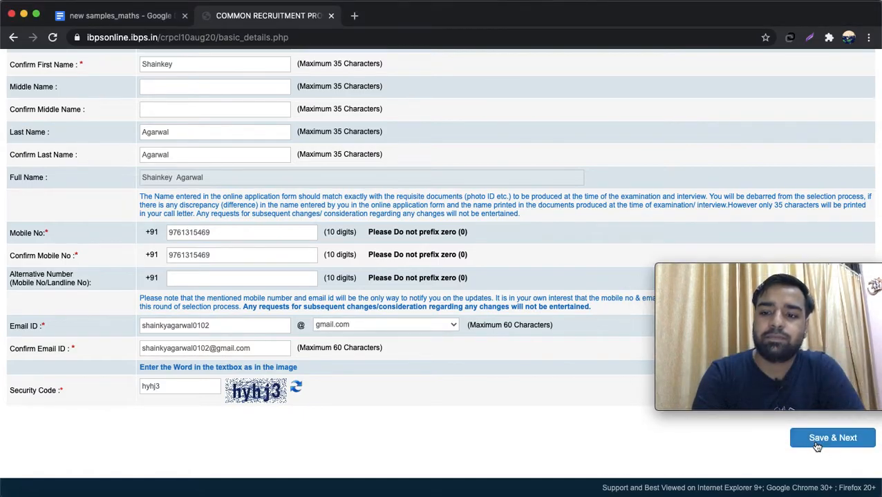
pyautogui.click(816, 443)
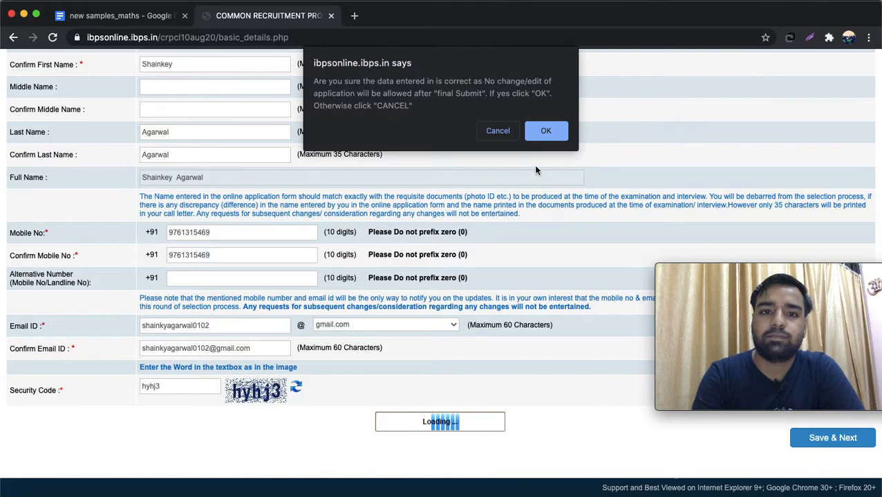
pyautogui.click(545, 131)
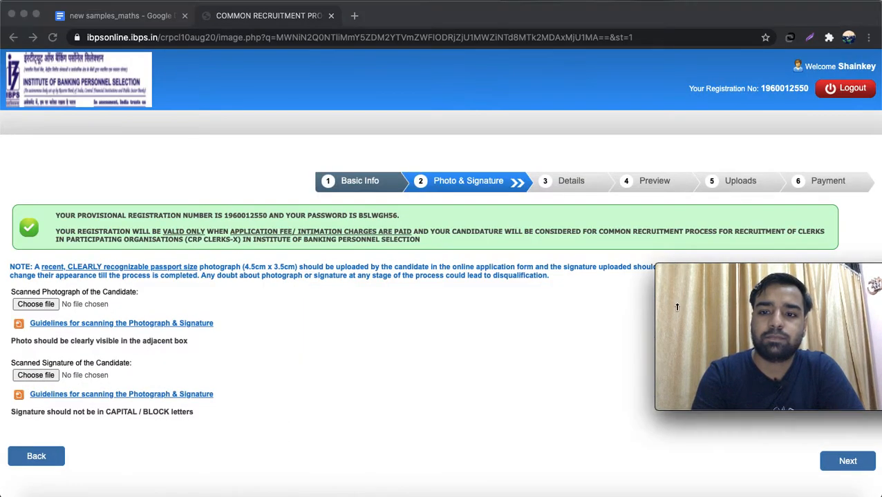
# - Begin the photograph upload and browse to the Desktop folder
pyautogui.moveTo(680, 268); pyautogui.dragTo(728, 359)
pyautogui.click(723, 329)
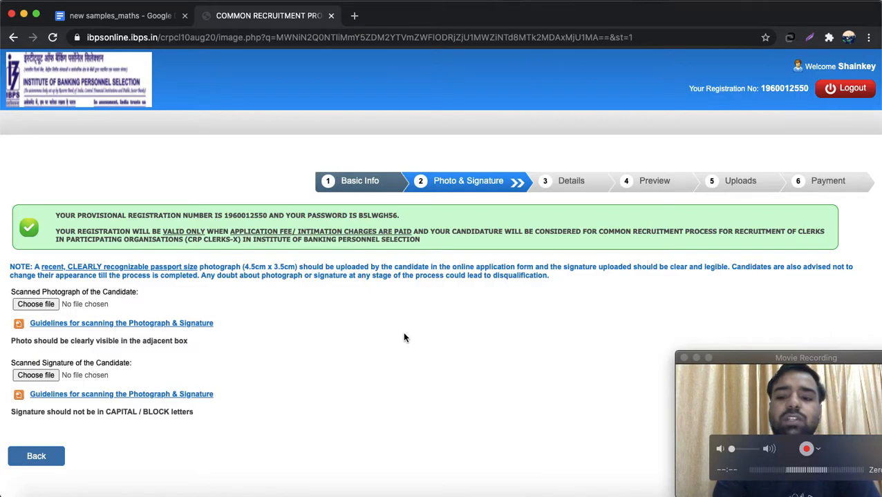
pyautogui.click(749, 402)
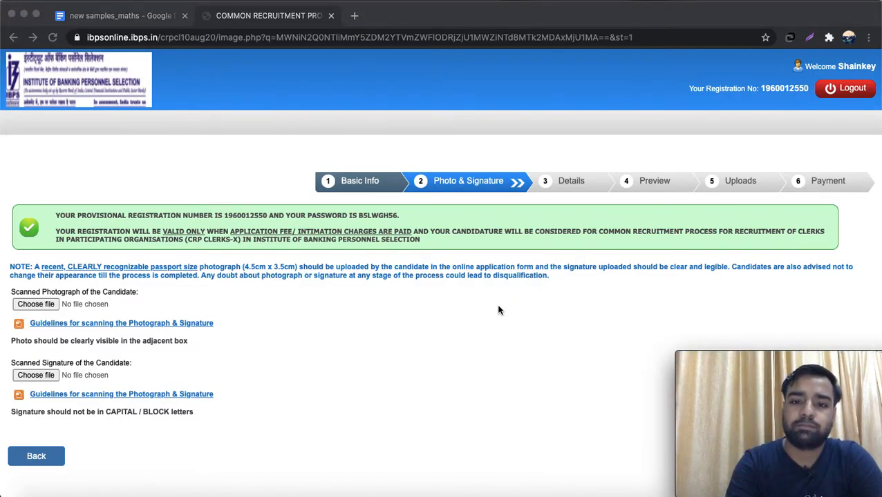
pyautogui.click(45, 307)
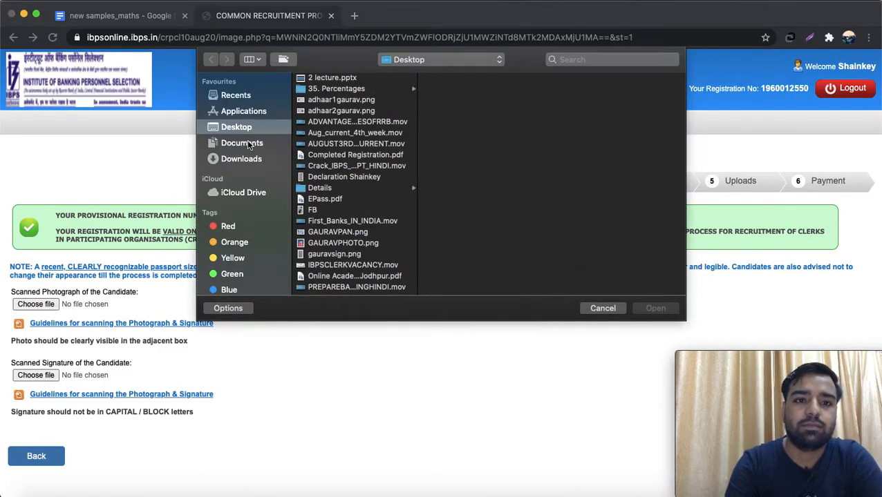
pyautogui.click(336, 93)
pyautogui.click(336, 93)
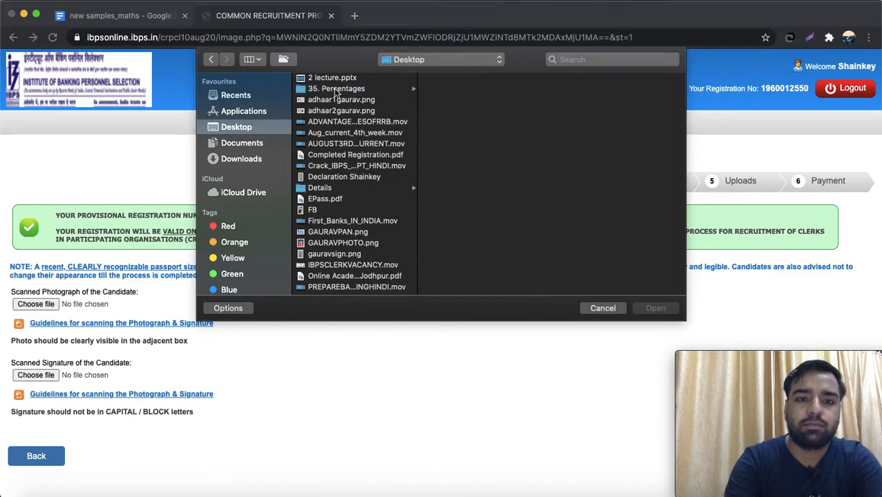
# - Upload the applicant's photo file and view the scanning guidelines after the file-name error
pyautogui.click(338, 232)
pyautogui.press('Down')
pyautogui.press('Down')
pyautogui.press('Down')
pyautogui.press('Down')
pyautogui.press('Down')
pyautogui.press('Down')
pyautogui.press('Down')
pyautogui.press('Down')
pyautogui.press('Down')
pyautogui.press('Down')
pyautogui.press('Down')
pyautogui.press('Down')
pyautogui.press('Down')
pyautogui.press('Down')
pyautogui.press('Down')
pyautogui.press('Down')
pyautogui.press('Down')
pyautogui.press('Down')
pyautogui.press('Down')
pyautogui.press('Down')
pyautogui.press('Down')
pyautogui.press('Down')
pyautogui.press('Down')
pyautogui.press('Down')
pyautogui.press('Down')
pyautogui.press('Down')
pyautogui.press('Down')
pyautogui.press('Down')
pyautogui.press('Down')
pyautogui.press('Down')
pyautogui.press('Down')
pyautogui.press('Down')
pyautogui.press('Down')
pyautogui.press('Down')
pyautogui.press('Down')
pyautogui.press('Down')
pyautogui.press('Down')
pyautogui.press('Down')
pyautogui.press('Down')
pyautogui.press('Down')
pyautogui.press('Down')
pyautogui.press('Down')
pyautogui.press('Up')
pyautogui.press('Up')
pyautogui.press('Up')
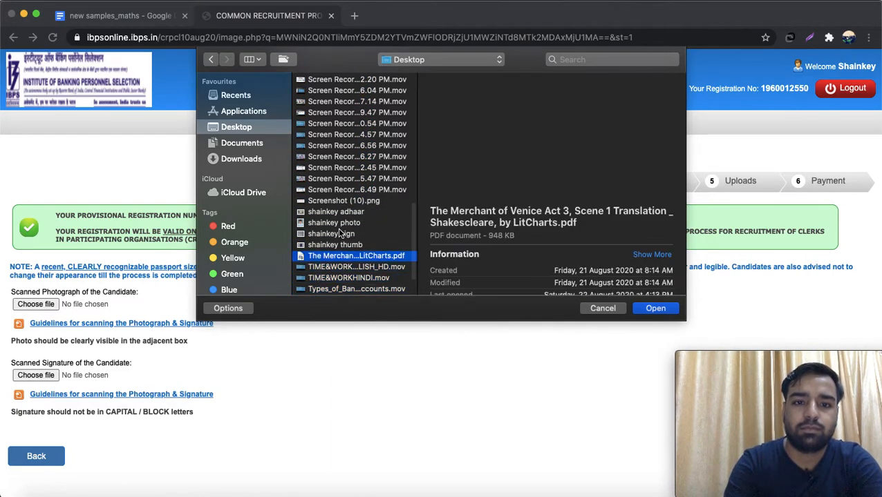
pyautogui.press('Up')
pyautogui.press('Up')
pyautogui.press('Up')
pyautogui.press('Up')
pyautogui.click(348, 223)
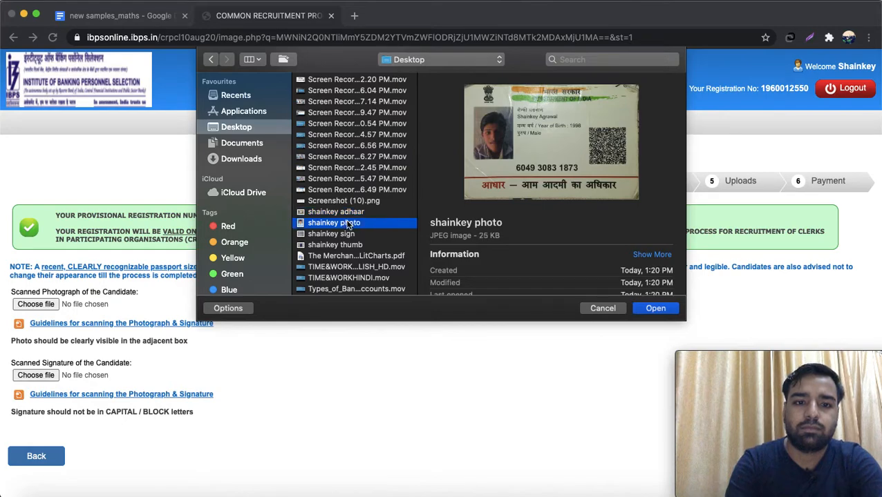
pyautogui.click(654, 309)
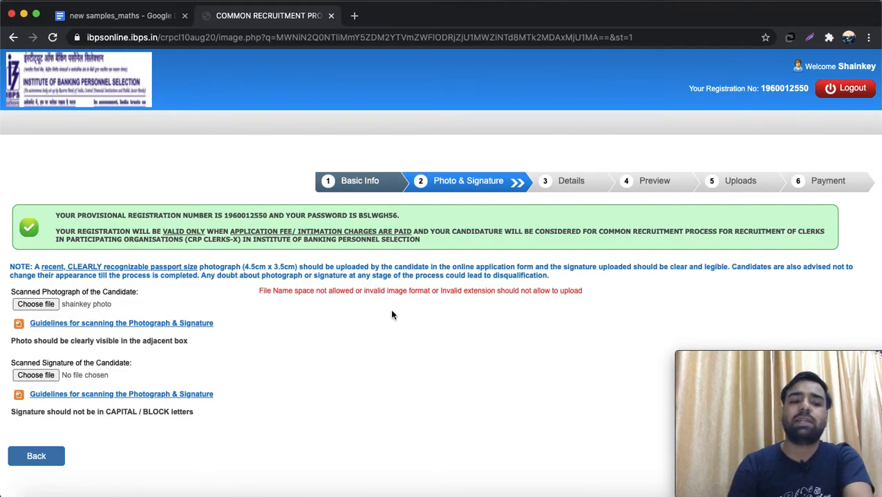
pyautogui.click(170, 326)
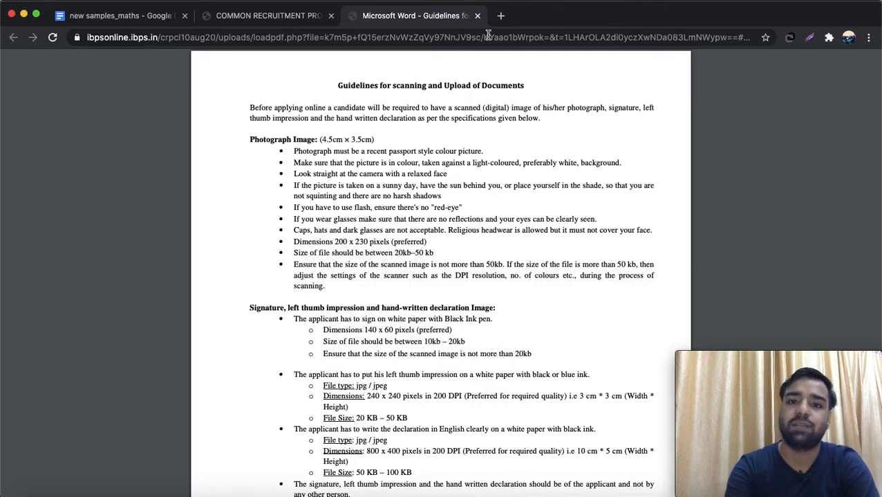
# - Close the scanning guidelines tab to return to the Photo & Signature step
pyautogui.click(477, 16)
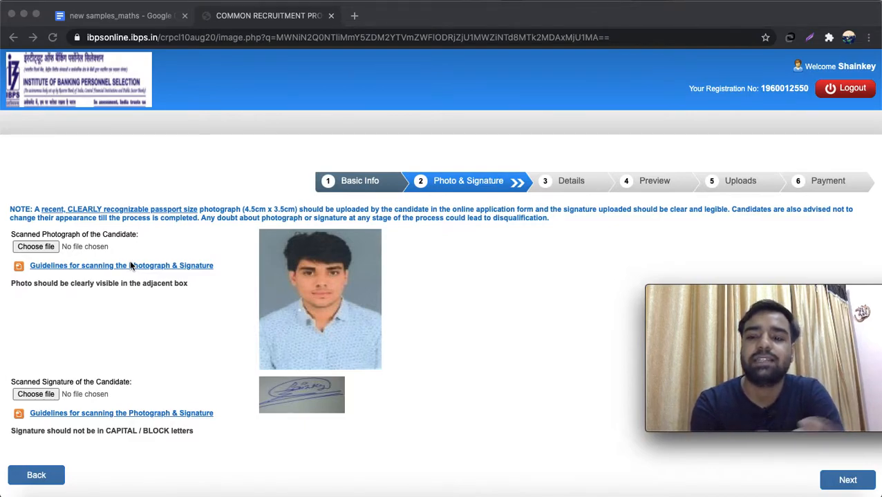
# - Upload a photo file without spaces in its name as the candidate's photograph
pyautogui.click(41, 249)
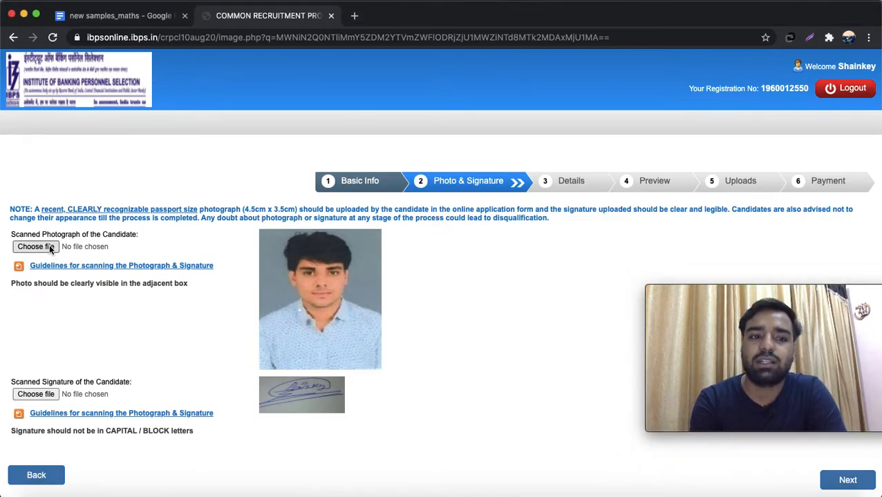
pyautogui.click(353, 255)
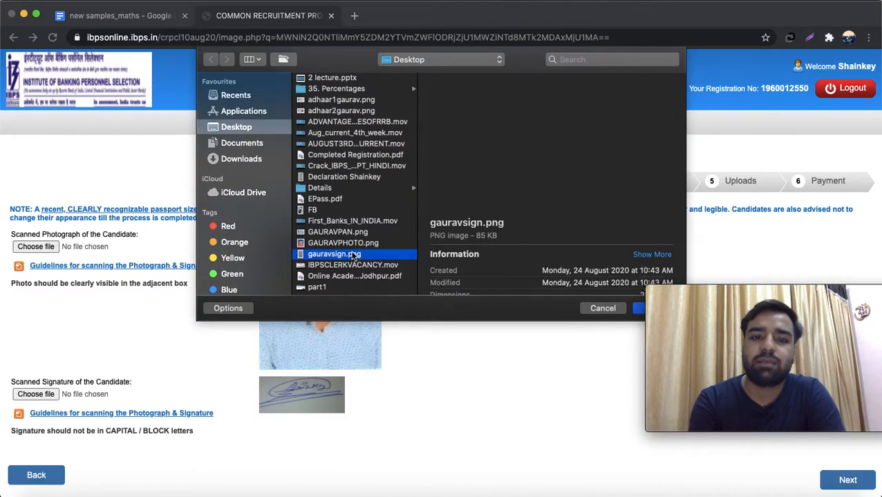
pyautogui.press('Down')
pyautogui.press('Down')
pyautogui.press('Down')
pyautogui.press('Down')
pyautogui.press('Down')
pyautogui.press('Down')
pyautogui.press('Down')
pyautogui.press('Down')
pyautogui.press('Down')
pyautogui.press('Down')
pyautogui.press('Down')
pyautogui.press('Down')
pyautogui.press('Down')
pyautogui.press('Down')
pyautogui.press('Down')
pyautogui.press('Down')
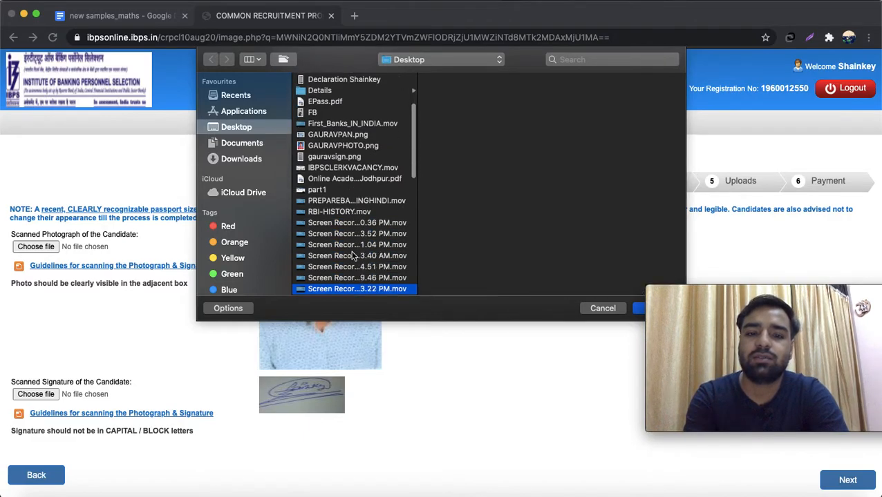
pyautogui.press('Down')
pyautogui.press('Down')
pyautogui.press('Down')
pyautogui.press('Down')
pyautogui.press('Down')
pyautogui.press('Down')
pyautogui.press('Down')
pyautogui.press('Down')
pyautogui.press('Down')
pyautogui.press('Down')
pyautogui.press('Down')
pyautogui.press('Down')
pyautogui.press('Down')
pyautogui.press('Down')
pyautogui.press('Down')
pyautogui.press('Down')
pyautogui.press('Down')
pyautogui.press('Down')
pyautogui.press('Down')
pyautogui.press('Down')
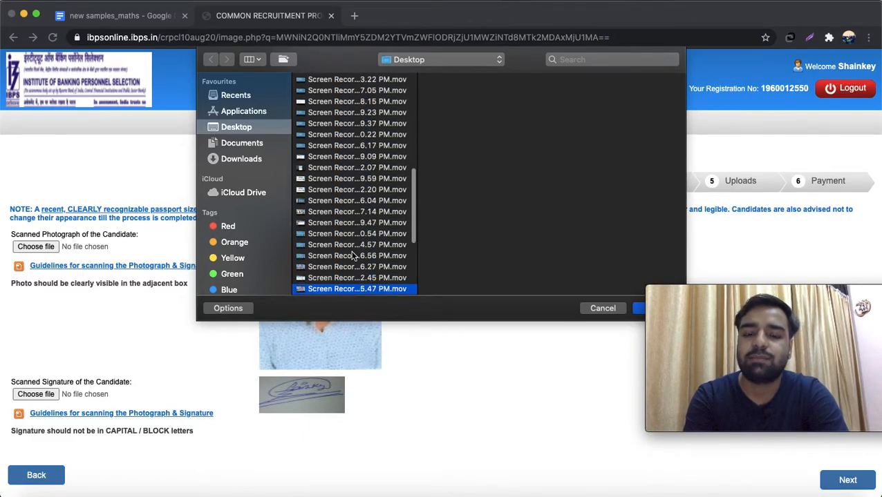
pyautogui.press('Down')
pyautogui.press('Down')
pyautogui.press('Down')
pyautogui.press('Down')
pyautogui.press('Down')
pyautogui.press('Down')
pyautogui.press('Down')
pyautogui.press('Down')
pyautogui.press('Down')
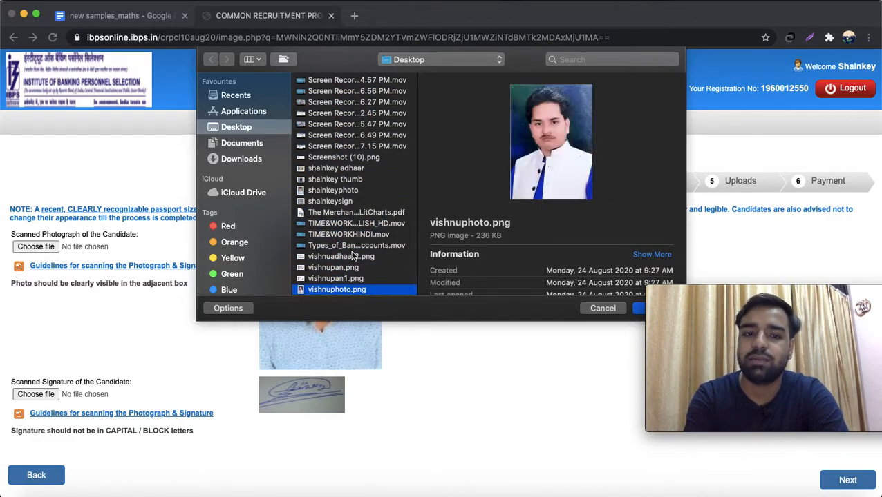
pyautogui.press('Up')
pyautogui.press('Up')
pyautogui.press('Up')
pyautogui.press('Up')
pyautogui.press('Up')
pyautogui.press('Up')
pyautogui.press('Up')
pyautogui.press('Up')
pyautogui.press('Up')
pyautogui.press('Up')
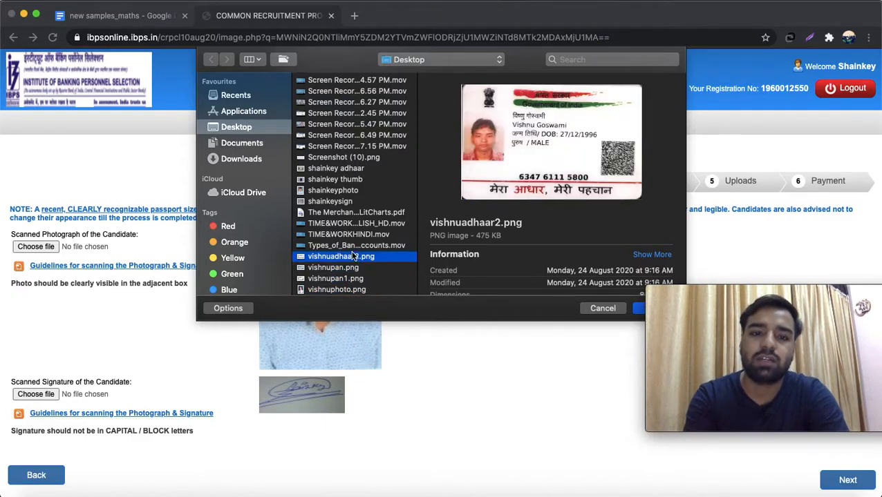
pyautogui.press('Up')
pyautogui.press('Down')
pyautogui.press('Down')
pyautogui.press('Down')
pyautogui.press('Up')
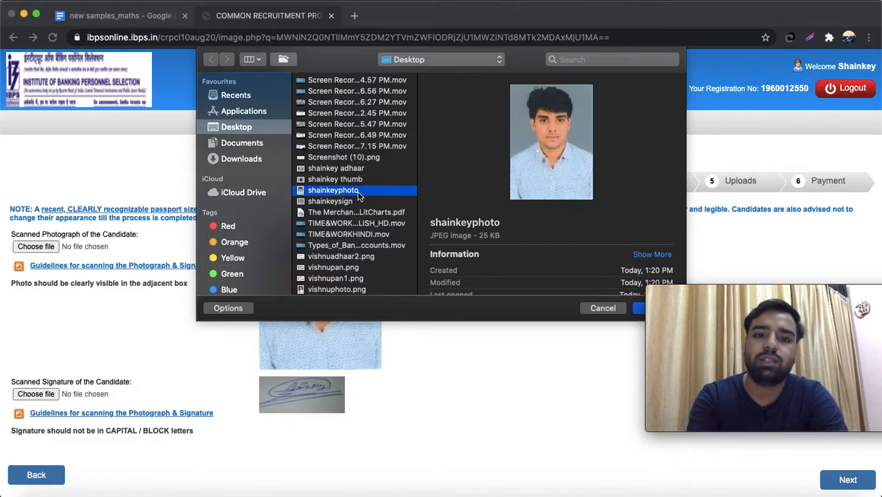
pyautogui.click(638, 309)
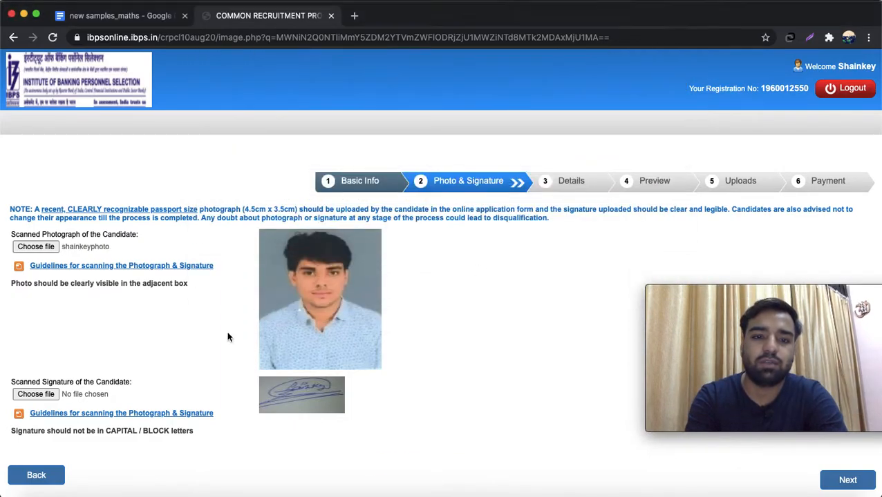
# - Select the signature image from the Desktop and upload it as the signature
pyautogui.click(45, 394)
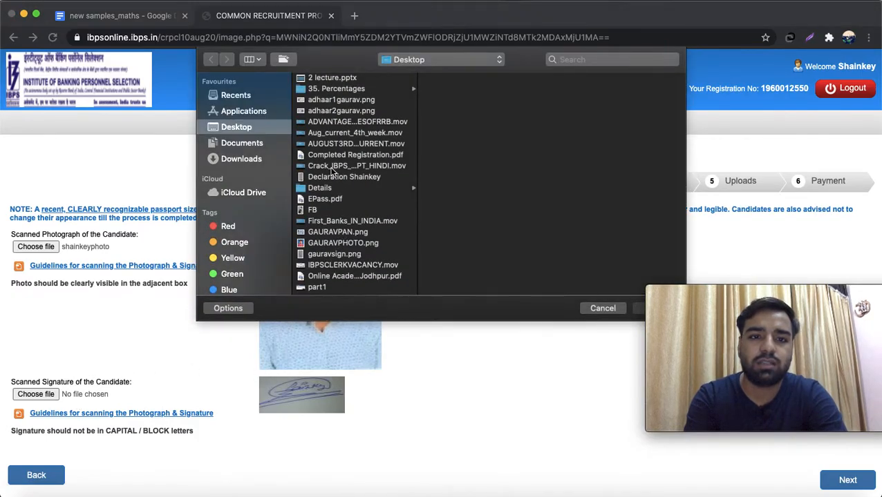
pyautogui.click(332, 169)
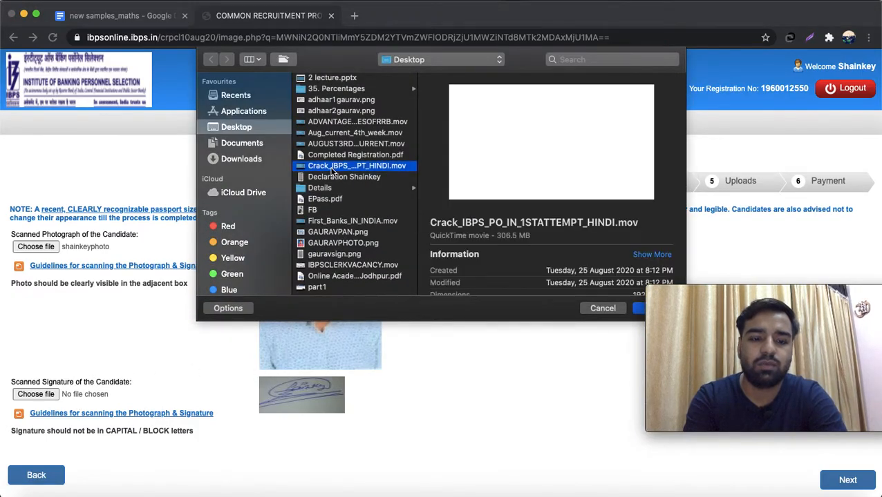
pyautogui.press('s')
pyautogui.press('Down')
pyautogui.press('Down')
pyautogui.press('Down')
pyautogui.press('Down')
pyautogui.press('Down')
pyautogui.press('Down')
pyautogui.press('Down')
pyautogui.press('Down')
pyautogui.press('Down')
pyautogui.press('Down')
pyautogui.press('Down')
pyautogui.press('Down')
pyautogui.press('Down')
pyautogui.press('Down')
pyautogui.press('Down')
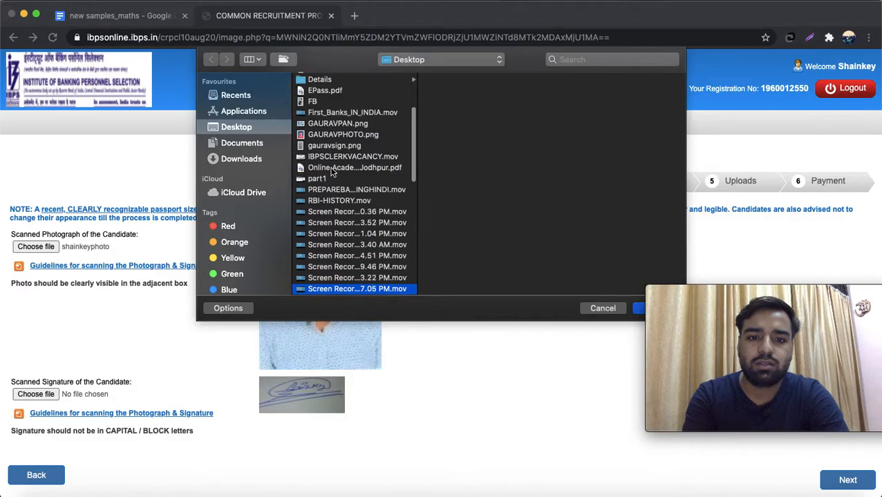
pyautogui.press('Down')
pyautogui.press('Down')
pyautogui.press('Down')
pyautogui.press('Down')
pyautogui.press('Down')
pyautogui.press('Down')
pyautogui.press('Down')
pyautogui.press('Down')
pyautogui.press('Down')
pyautogui.press('Down')
pyautogui.press('Down')
pyautogui.press('Down')
pyautogui.press('Down')
pyautogui.press('Down')
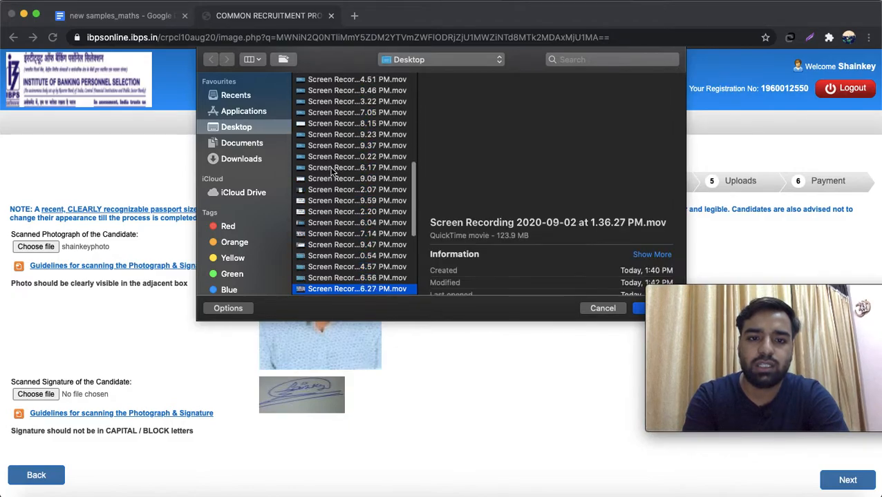
pyautogui.press('Down')
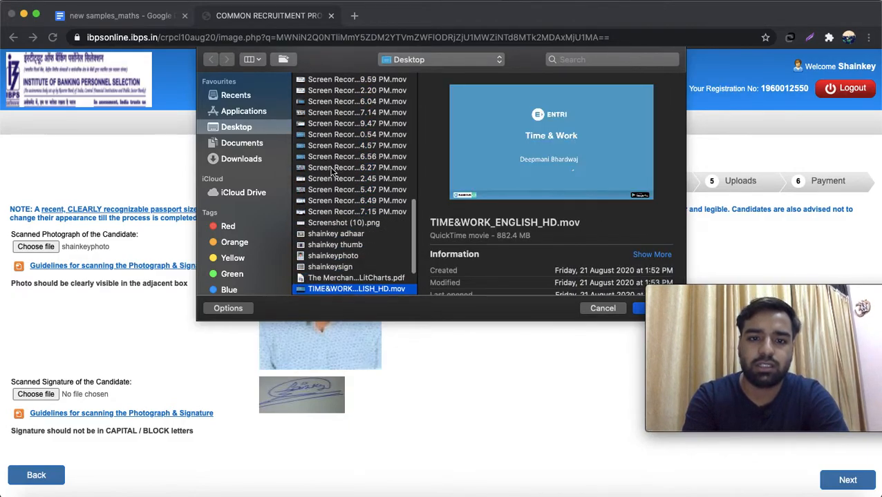
pyautogui.press('Up')
pyautogui.press('Up')
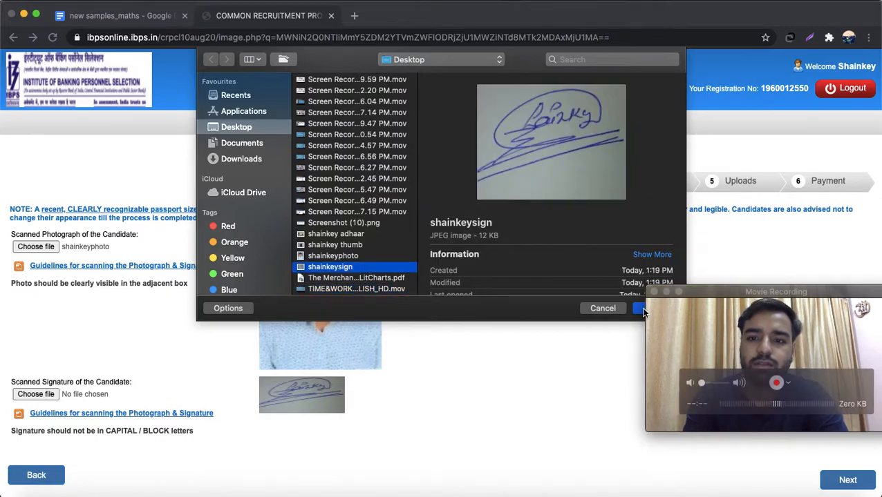
pyautogui.click(638, 307)
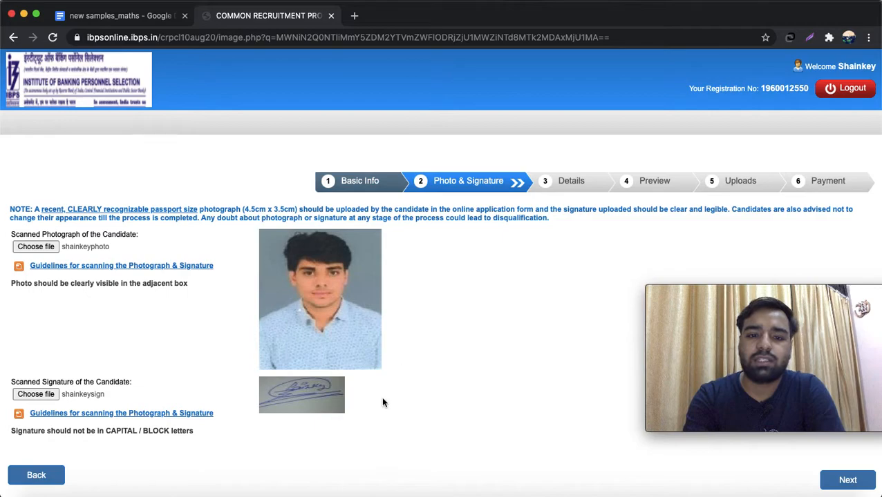
# - On the Details step, set Category to GENERAL and answer No to 40% benchmark disability
pyautogui.click(848, 480)
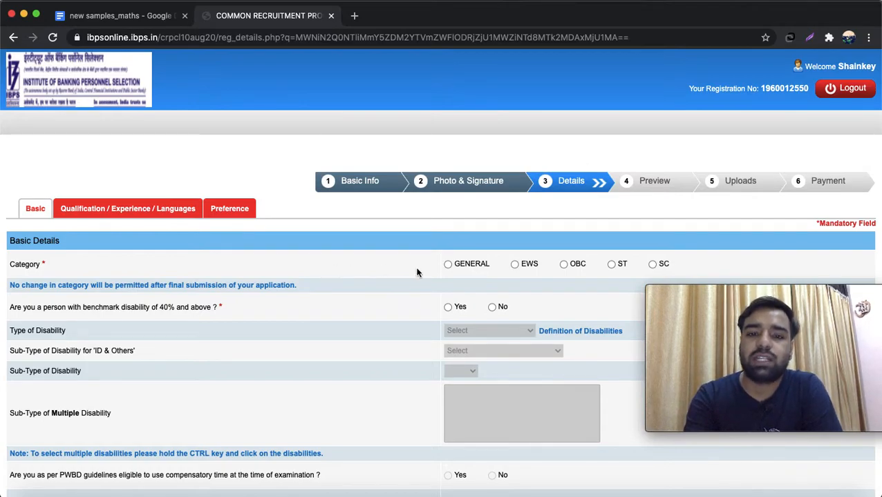
pyautogui.click(451, 266)
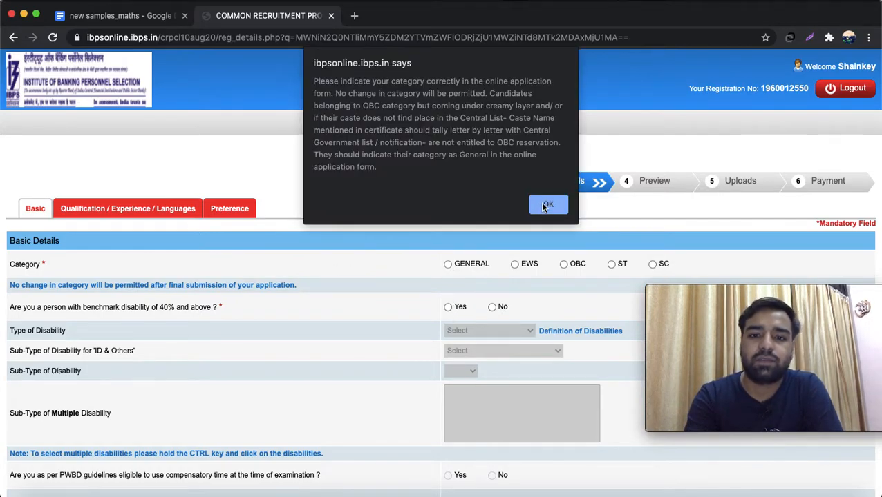
pyautogui.click(544, 203)
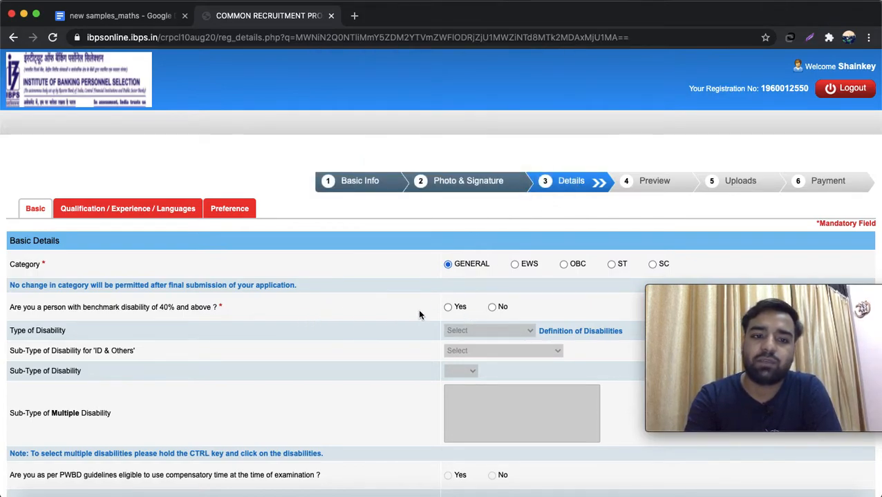
pyautogui.click(492, 308)
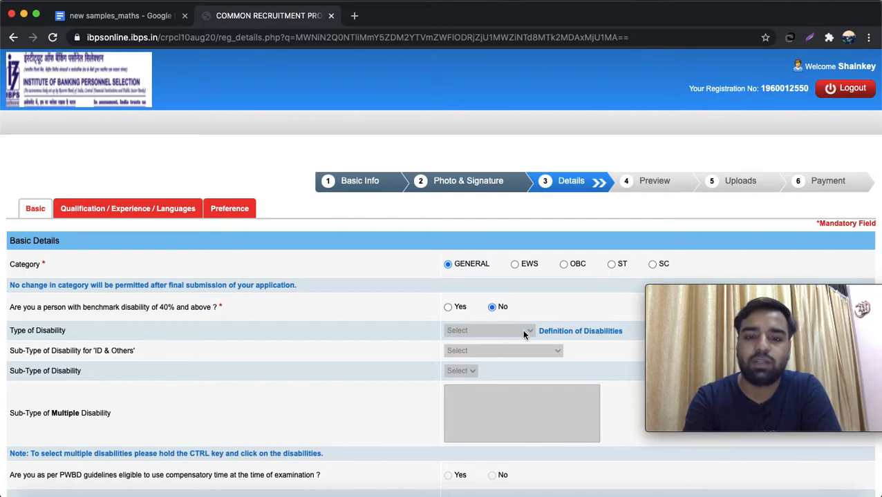
pyautogui.scroll(-3, 523, 312)
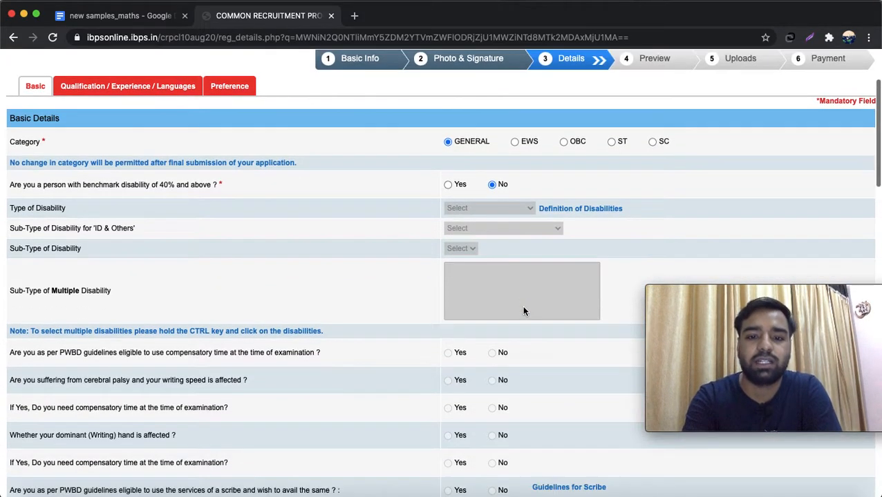
pyautogui.scroll(-1, 523, 312)
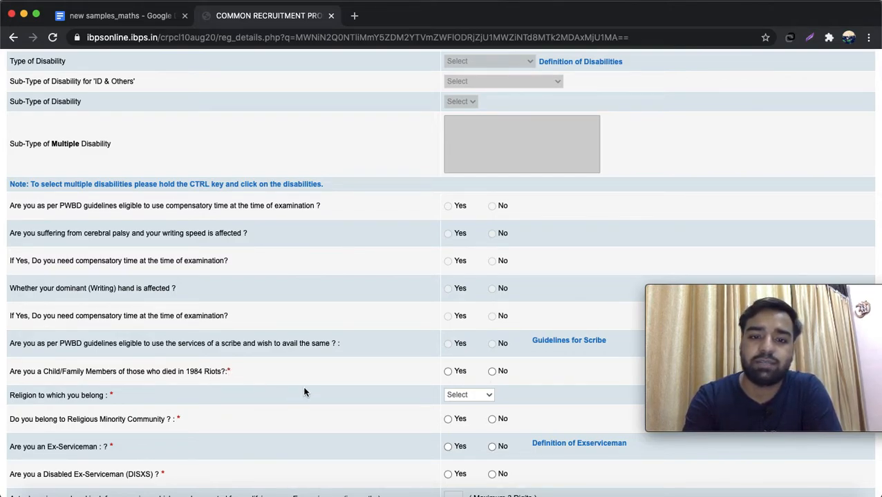
# - Answer No to the 1984 Riots question and set religion to Hindu
pyautogui.click(492, 372)
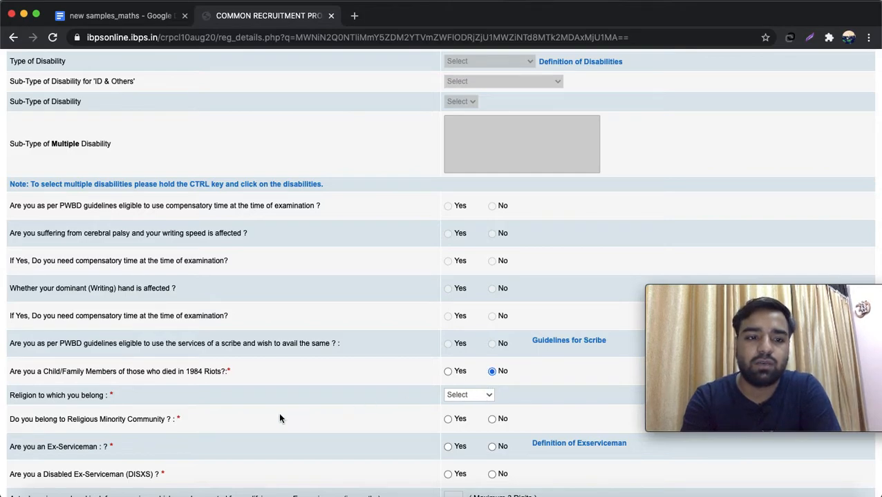
pyautogui.click(475, 397)
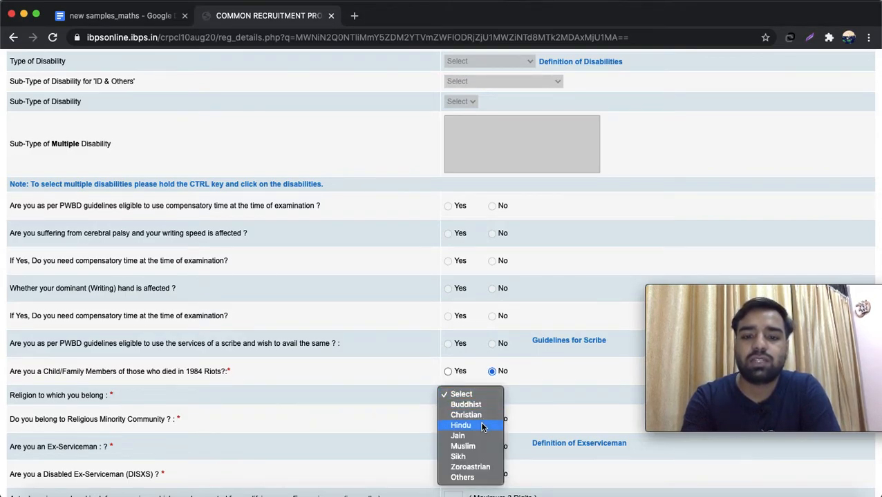
pyautogui.click(480, 426)
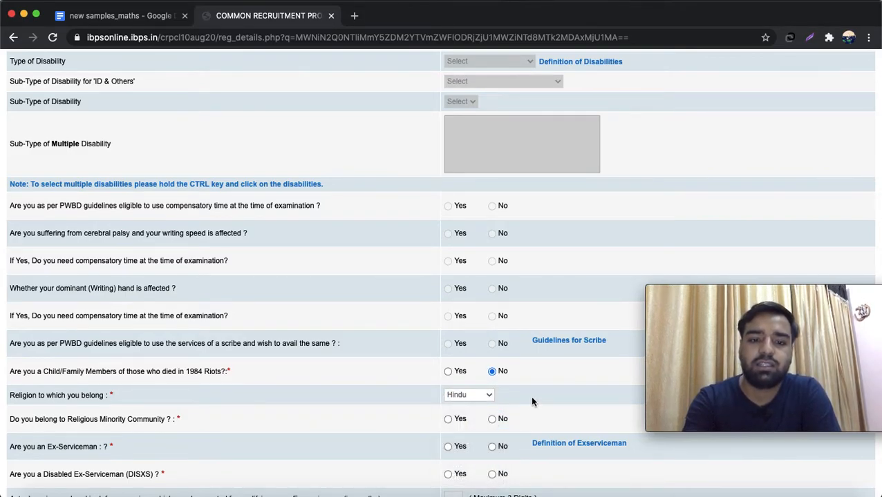
pyautogui.scroll(-2, 534, 403)
pyautogui.scroll(-5, 532, 399)
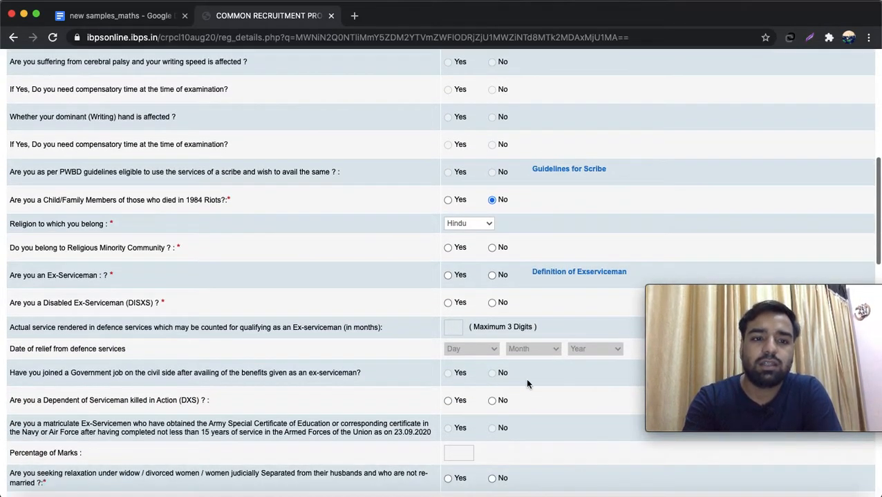
# - Answer No to religious minority, Ex-Serviceman, Disabled Ex-Serviceman and killed-serviceman dependent questions
pyautogui.click(492, 250)
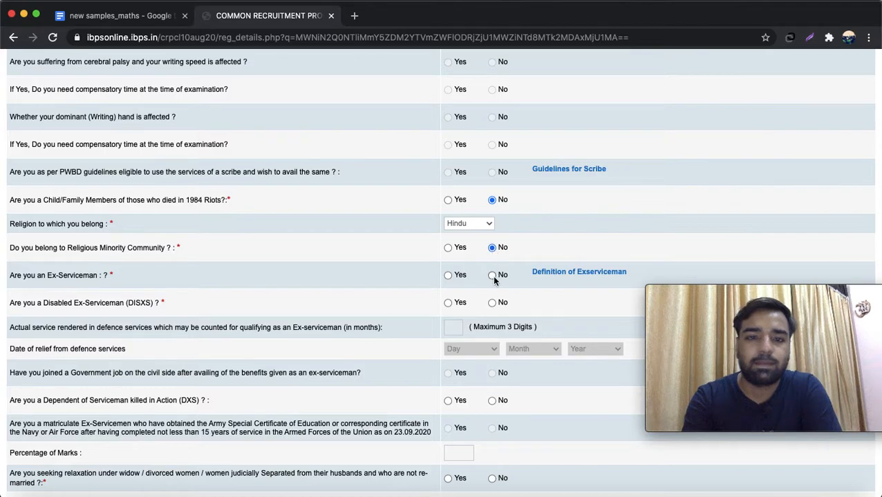
pyautogui.click(492, 275)
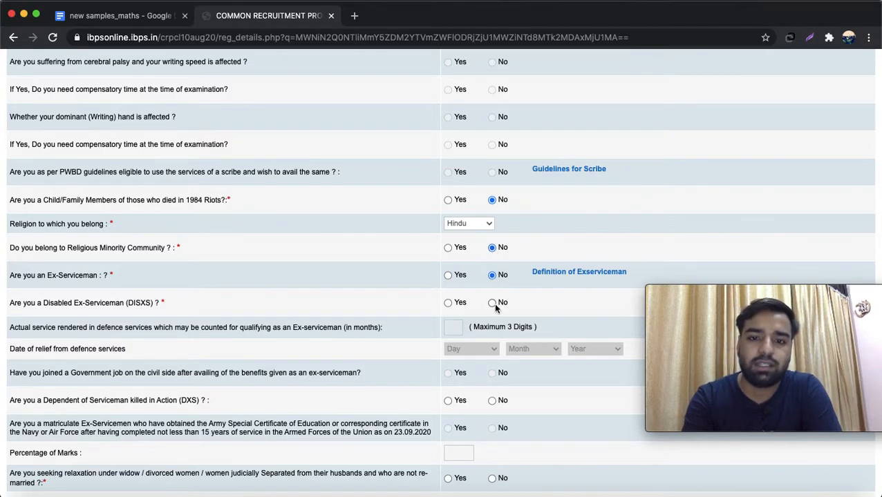
pyautogui.click(492, 303)
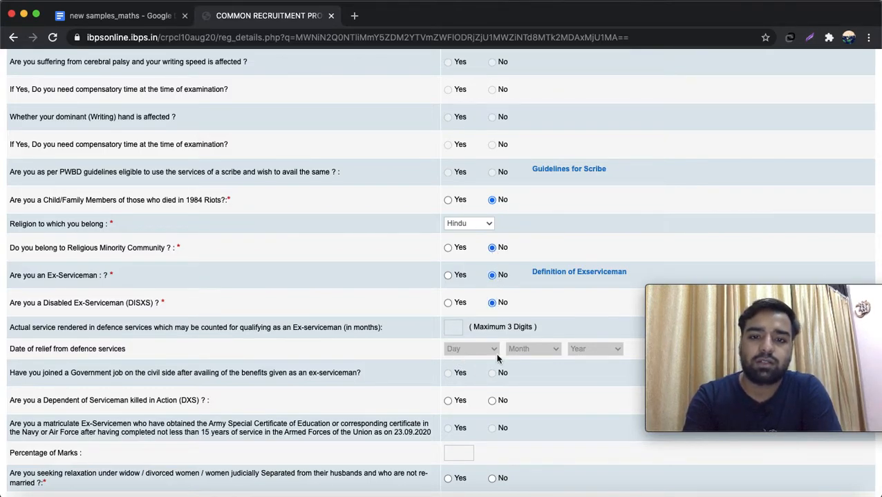
pyautogui.scroll(-1, 532, 390)
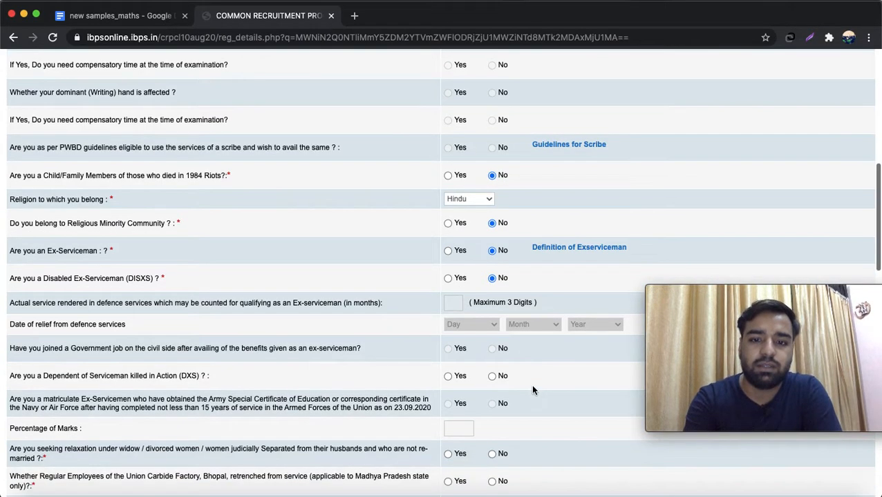
pyautogui.click(492, 378)
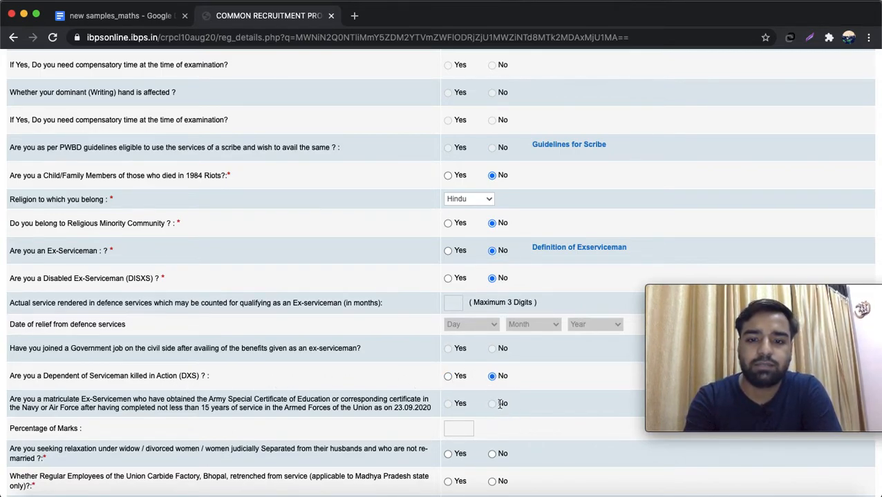
pyautogui.scroll(-3, 517, 411)
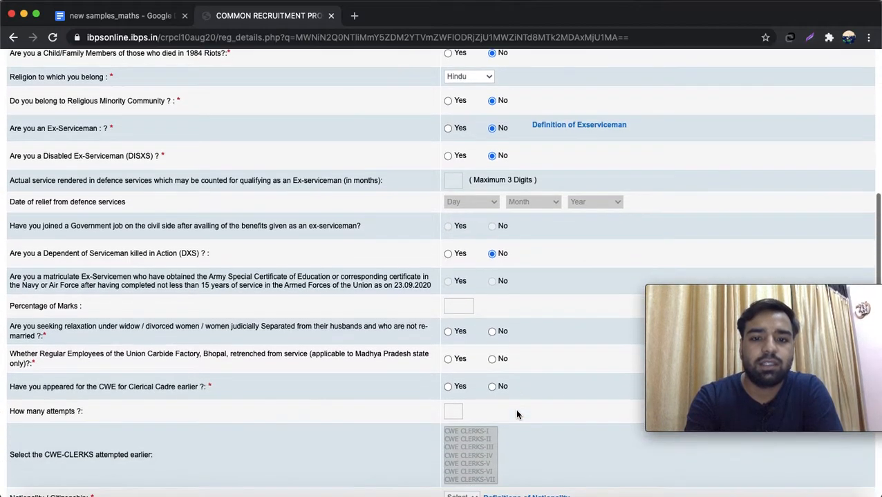
# - Answer No to widow relaxation, Union Carbide employee and earlier CWE Clerical questions
pyautogui.click(492, 333)
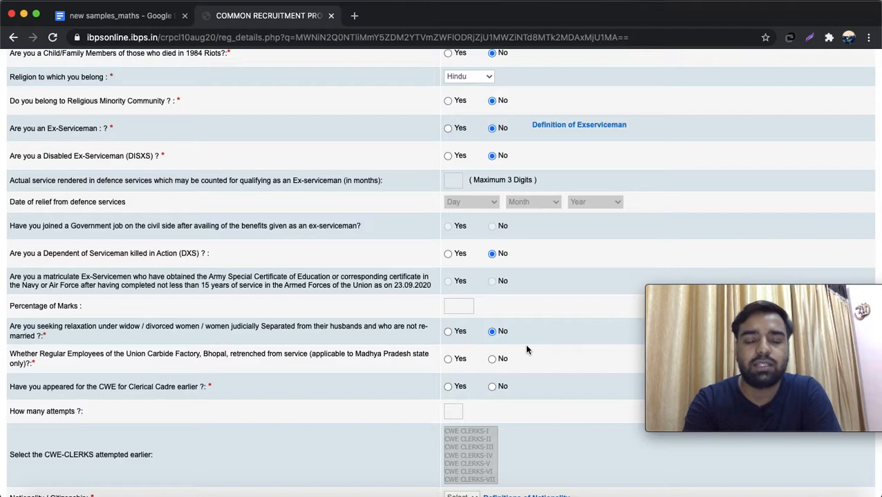
pyautogui.scroll(-1, 525, 345)
pyautogui.scroll(-3, 526, 349)
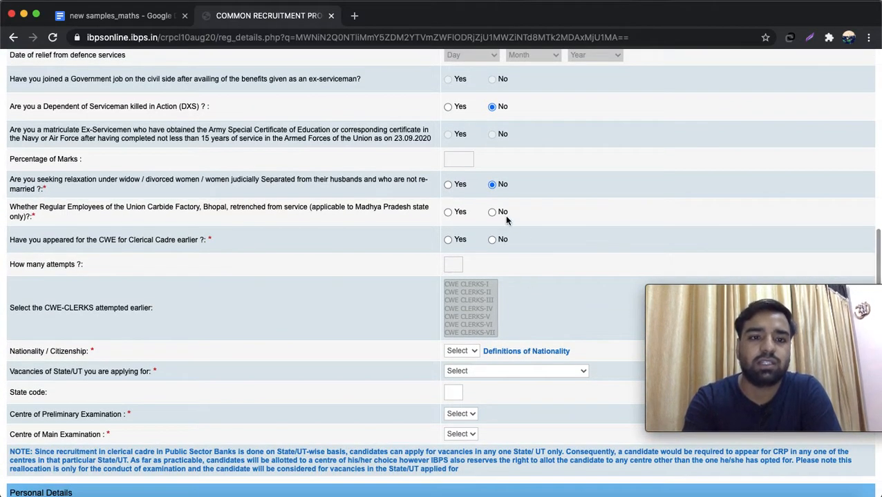
pyautogui.click(491, 212)
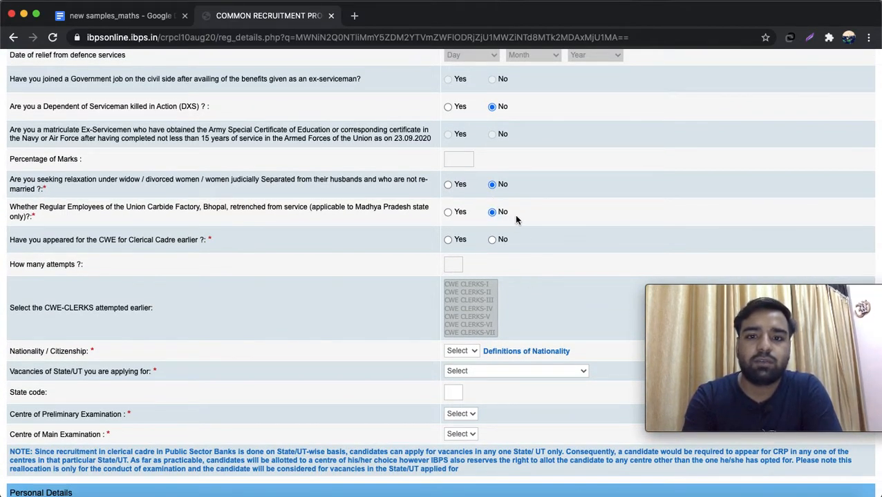
pyautogui.scroll(-2, 516, 219)
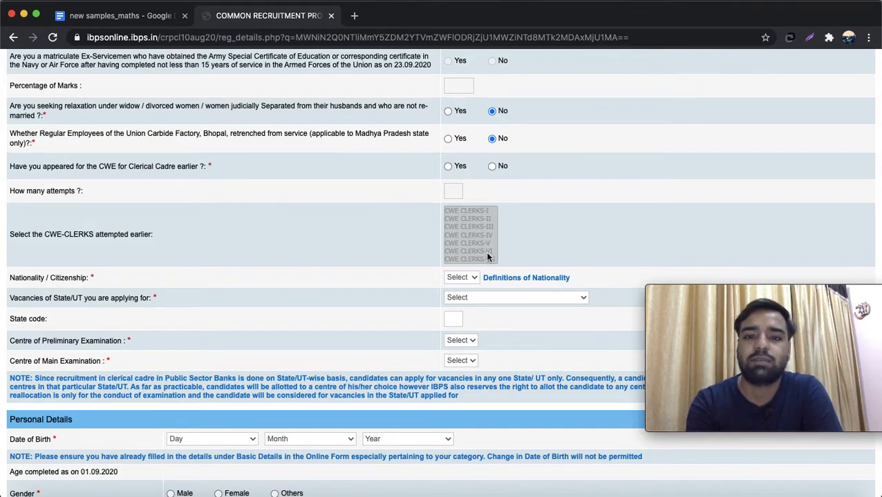
pyautogui.click(492, 166)
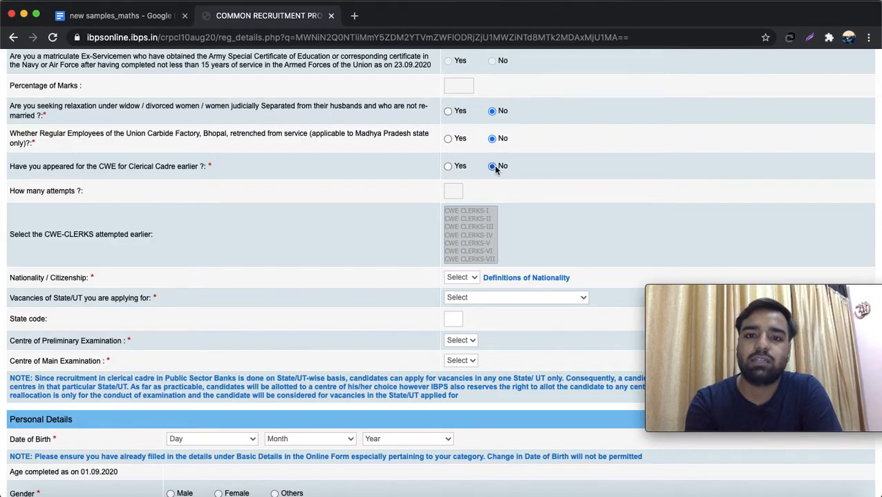
pyautogui.scroll(-3, 532, 202)
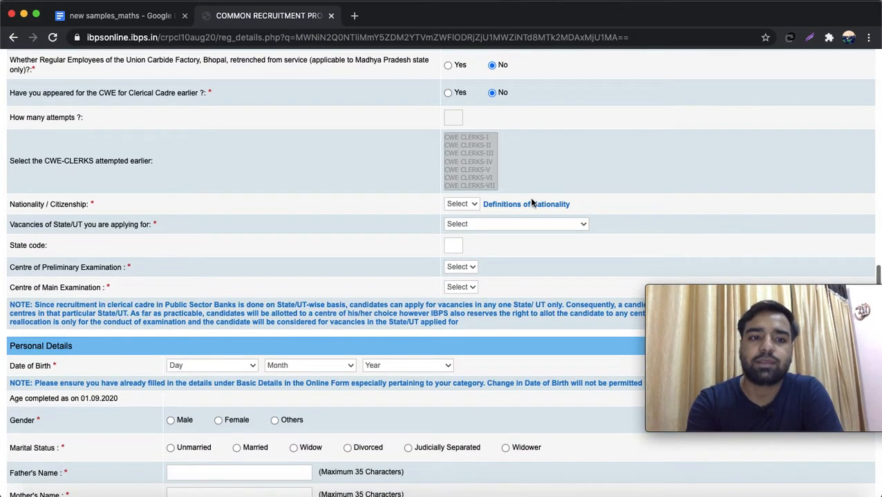
# - Set nationality to Indian and the vacancy state to Uttar Pradesh
pyautogui.click(472, 205)
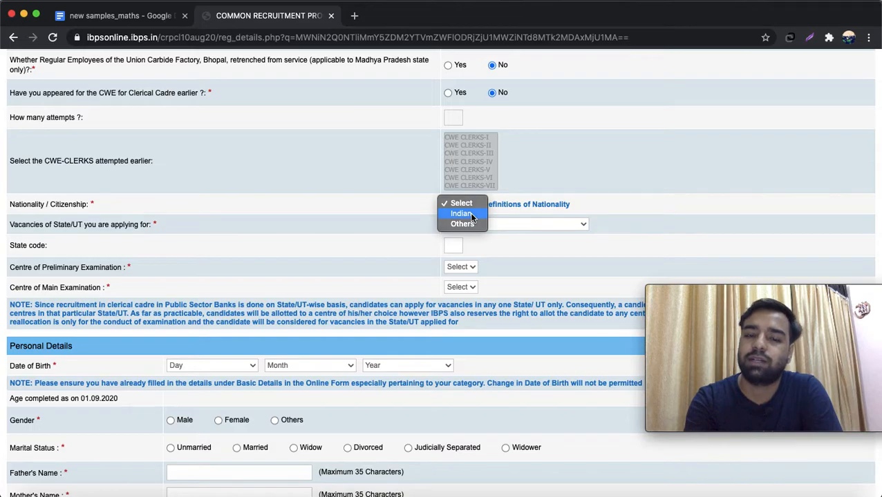
pyautogui.click(469, 212)
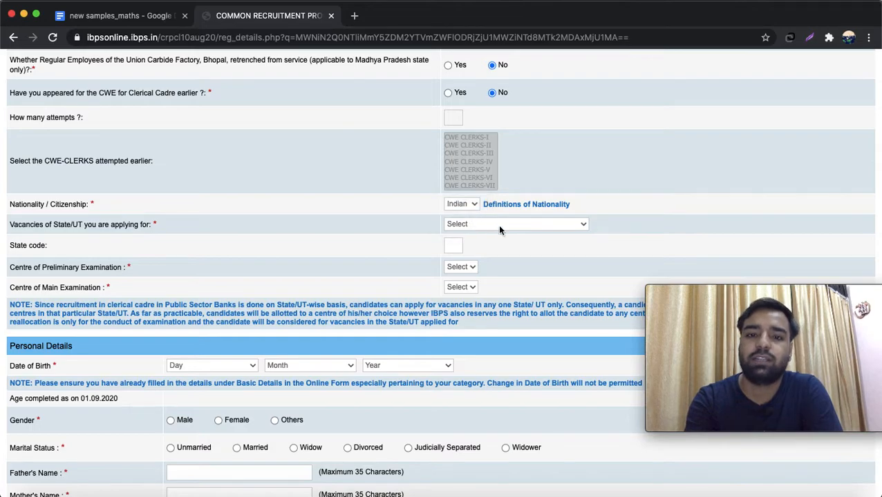
pyautogui.click(543, 223)
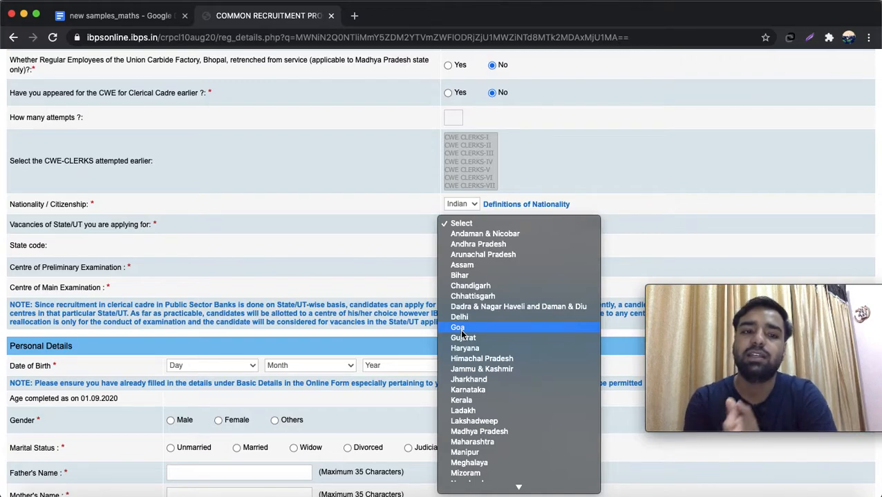
pyautogui.press('u')
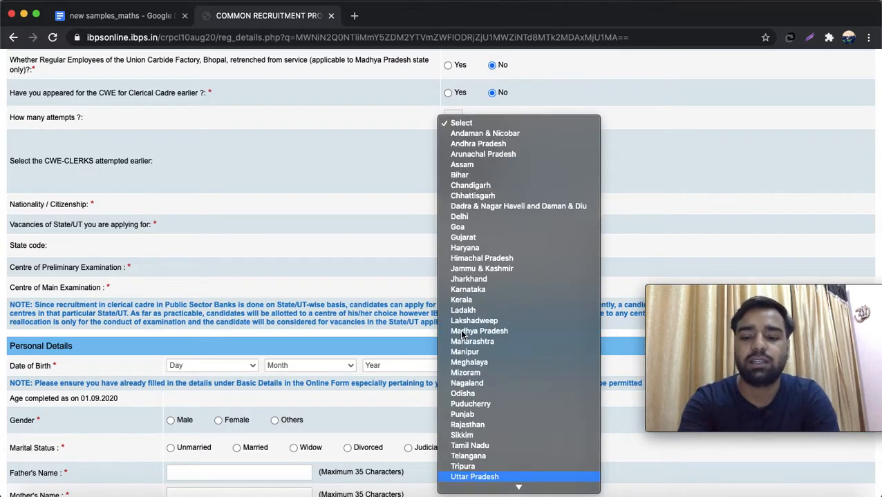
pyautogui.press('Return')
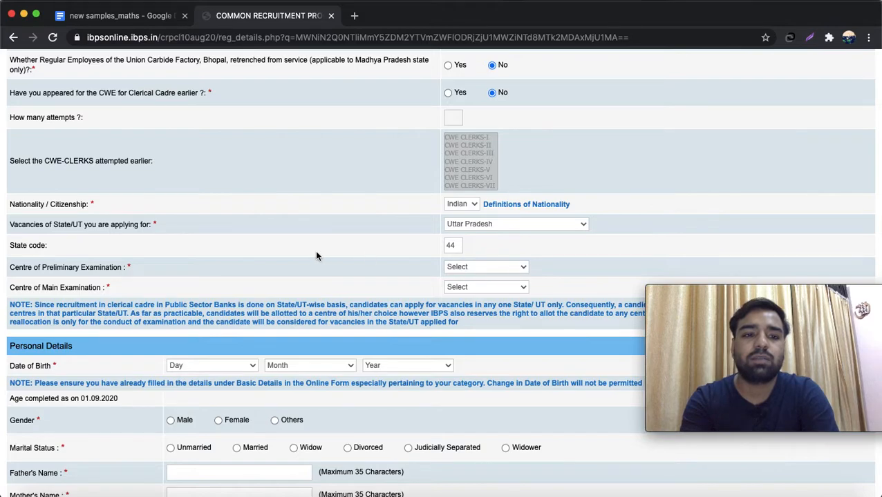
# - Choose Agra as the preliminary exam centre and Kanpur as the main exam centre
pyautogui.click(489, 267)
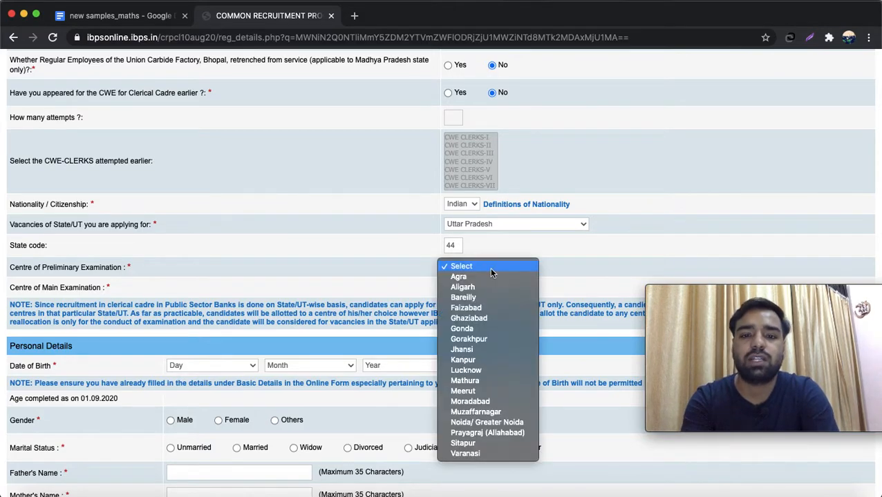
pyautogui.click(487, 278)
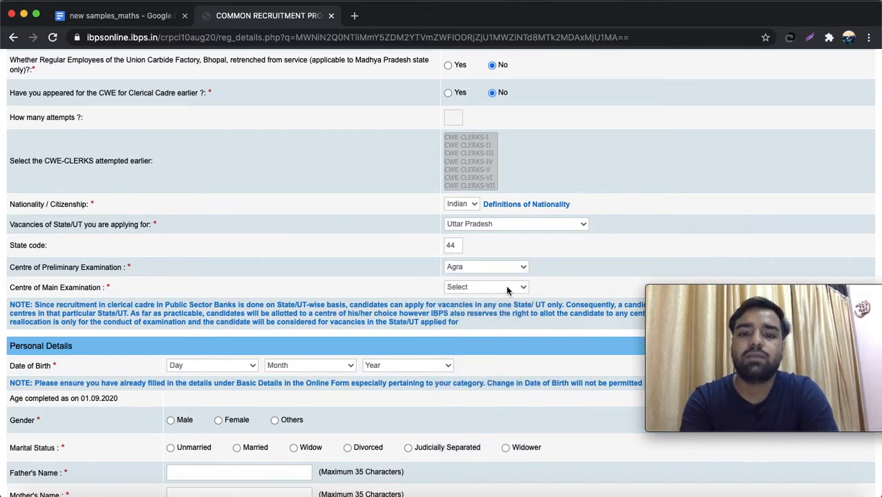
pyautogui.click(487, 288)
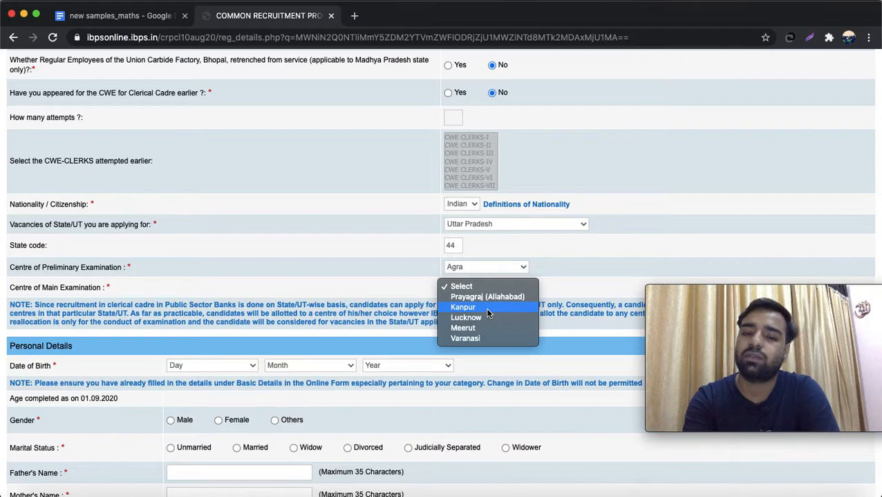
pyautogui.click(487, 308)
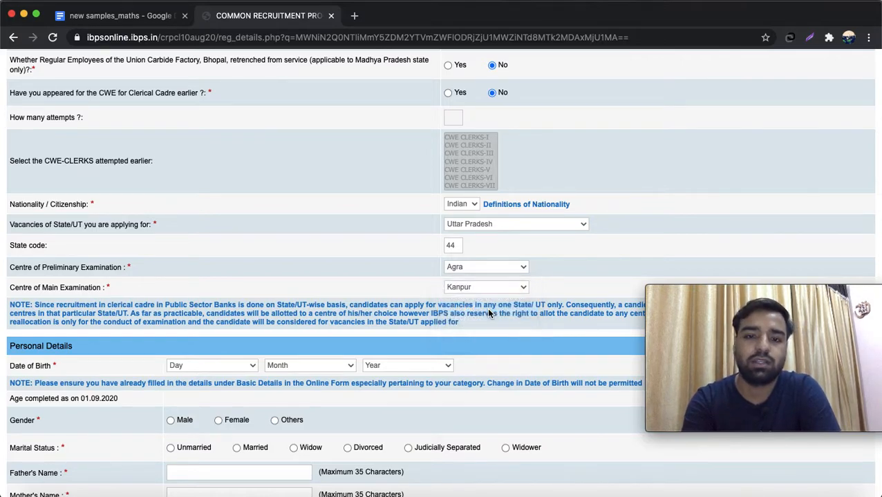
pyautogui.scroll(-2, 573, 288)
pyautogui.scroll(-3, 576, 296)
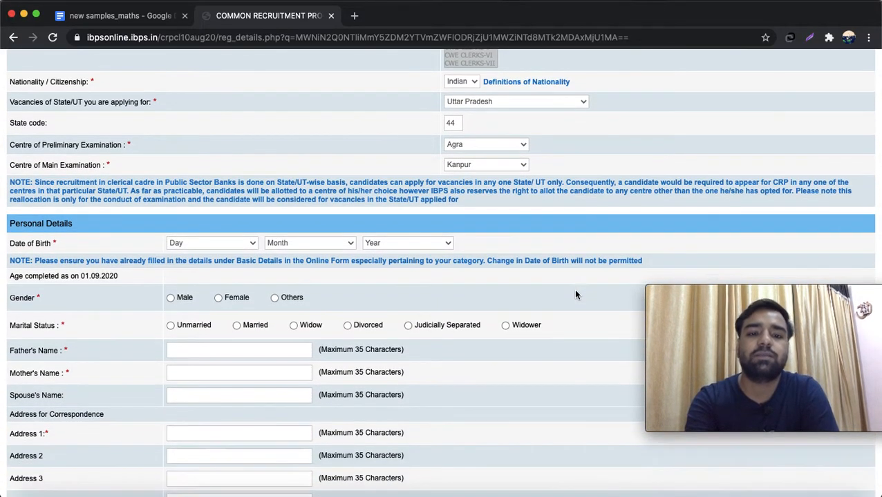
pyautogui.click(239, 218)
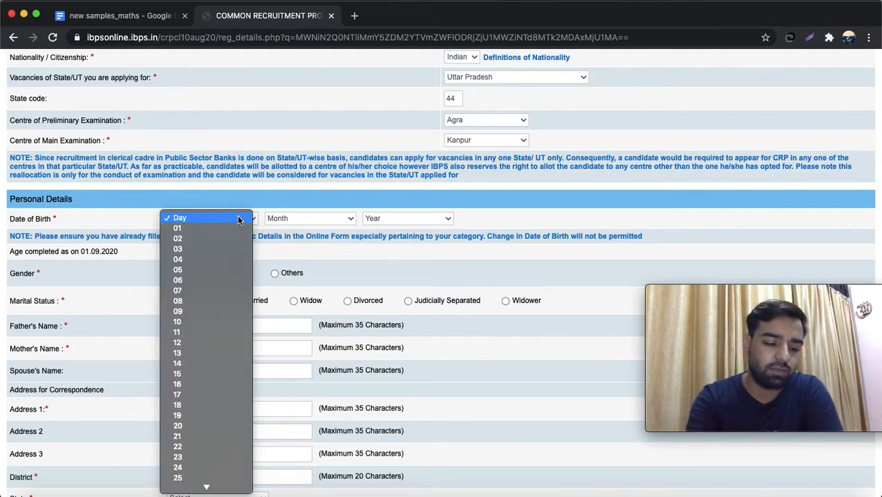
pyautogui.write('210121')
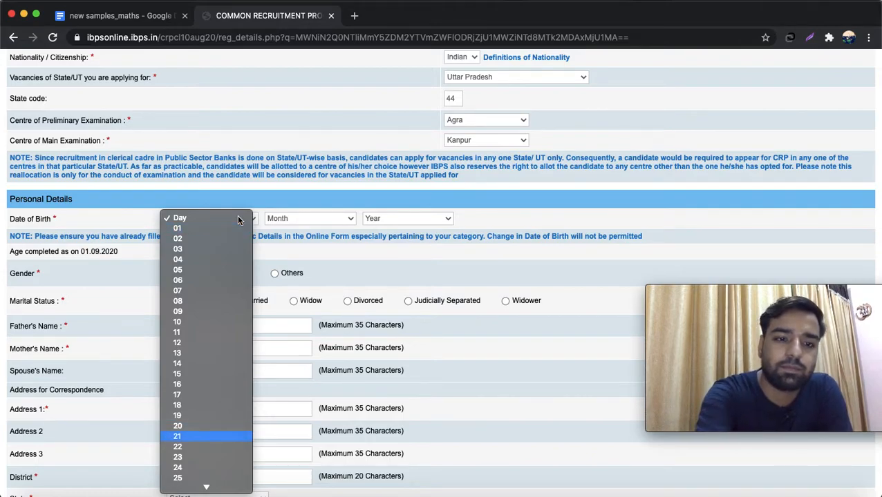
pyautogui.press('Return')
pyautogui.click(304, 219)
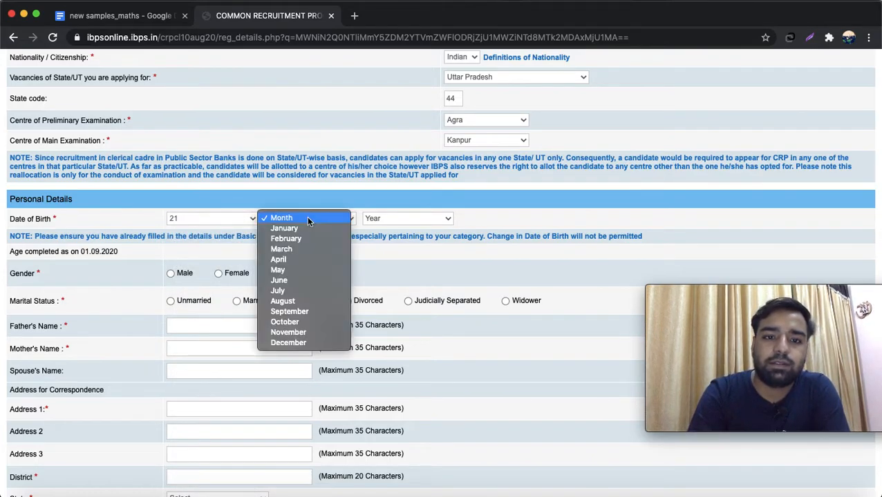
pyautogui.click(299, 300)
pyautogui.click(436, 220)
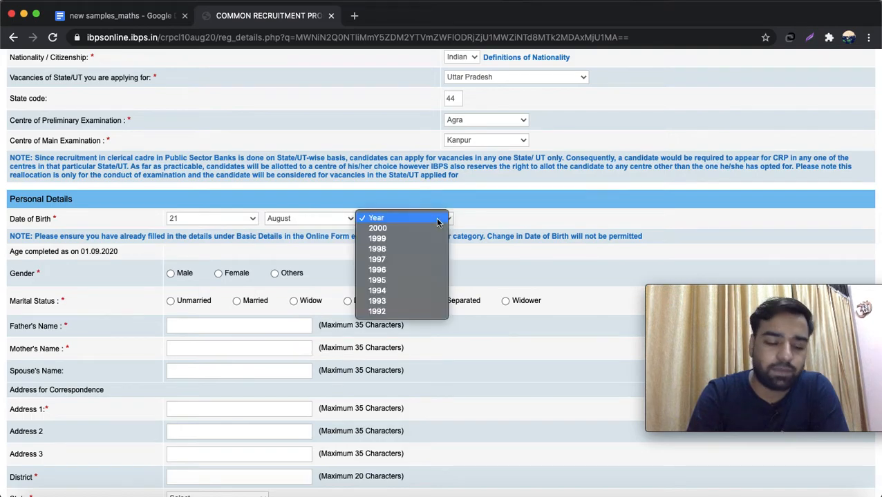
pyautogui.click(410, 248)
# - Choose Male as gender and Unmarried as marital status
pyautogui.click(171, 273)
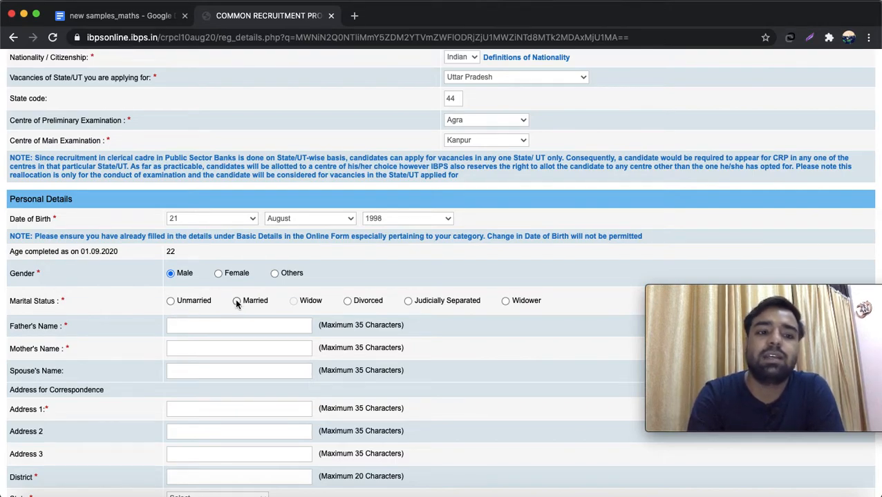
pyautogui.click(171, 301)
pyautogui.click(198, 326)
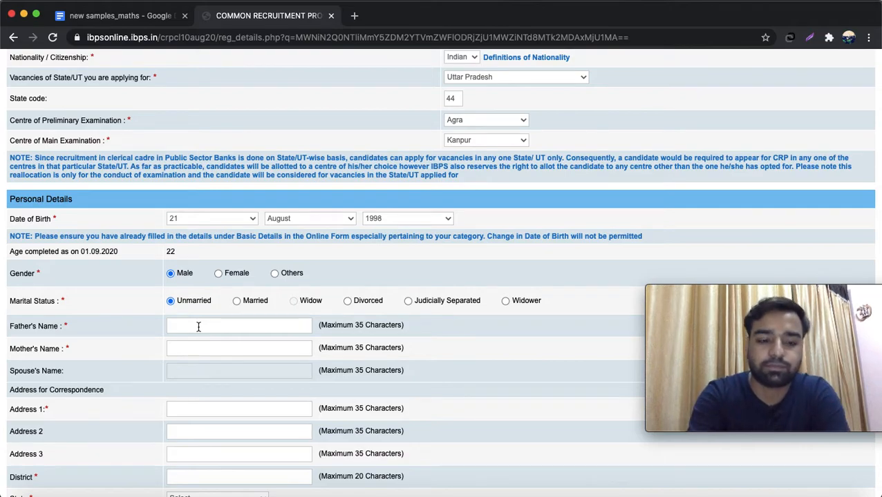
# - Enter the father's and mother's names in capitals
pyautogui.write('naresh')
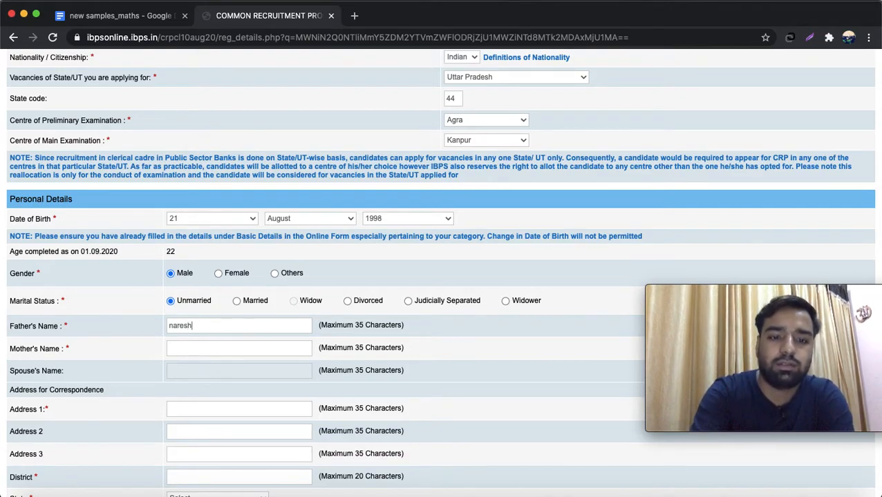
pyautogui.press('BackSpace')
pyautogui.press('BackSpace')
pyautogui.press('BackSpace')
pyautogui.press('BackSpace')
pyautogui.press('BackSpace')
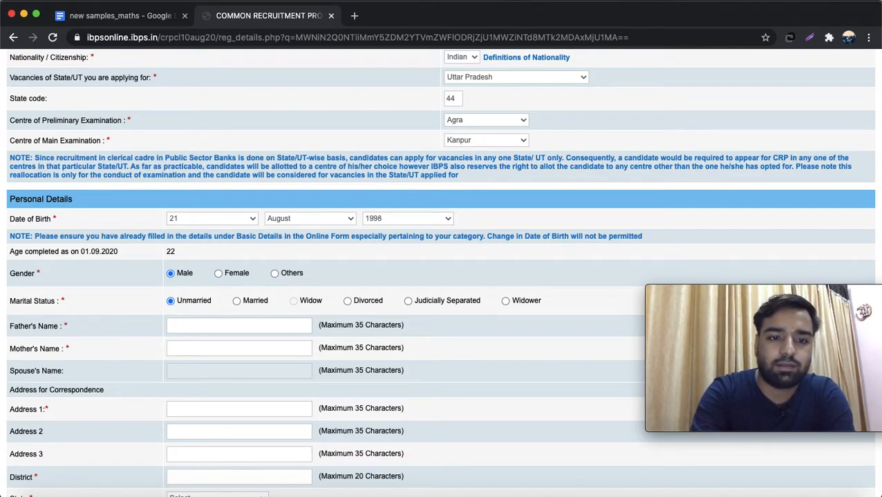
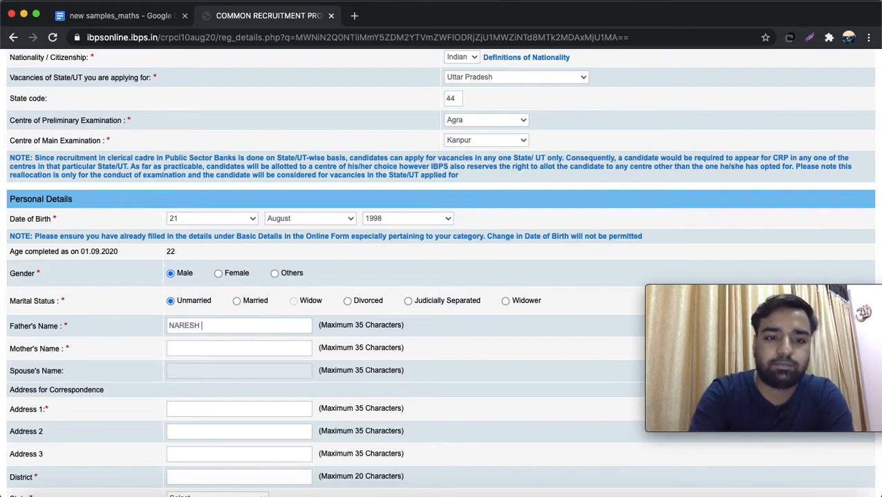
pyautogui.press('Tab')
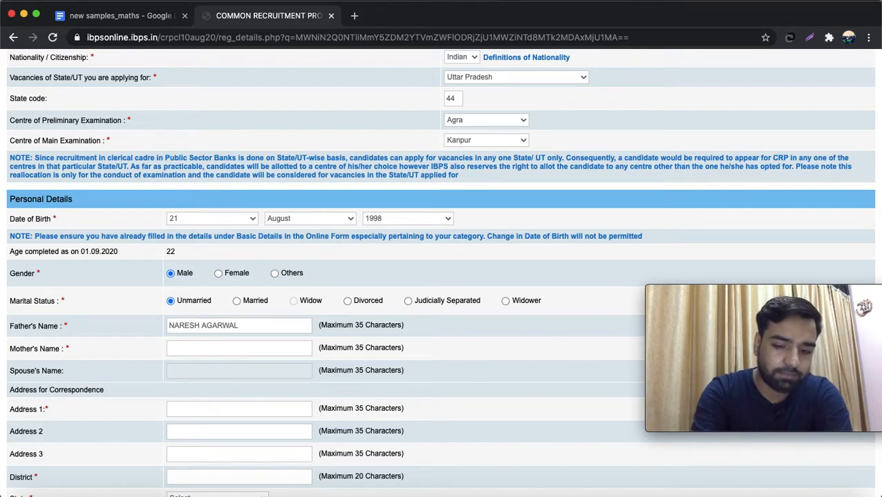
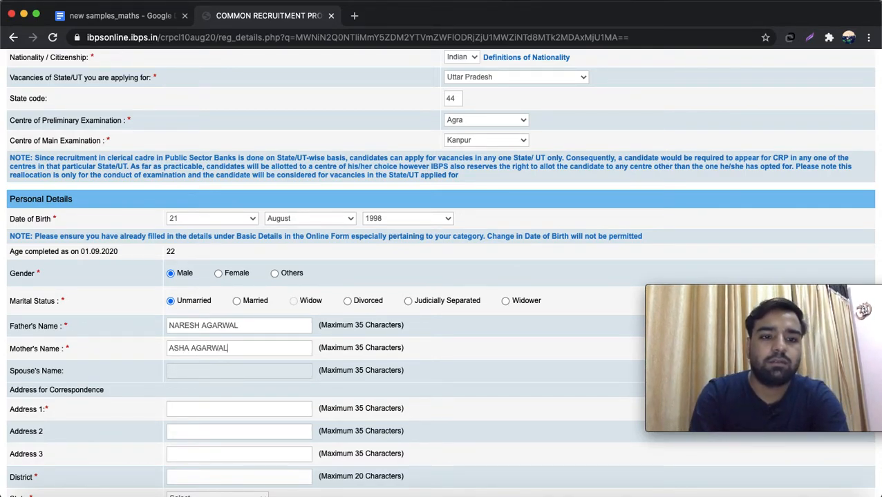
# - Fill in correspondence address lines 1 to 3, correcting the misspelled third line
pyautogui.press('Tab')
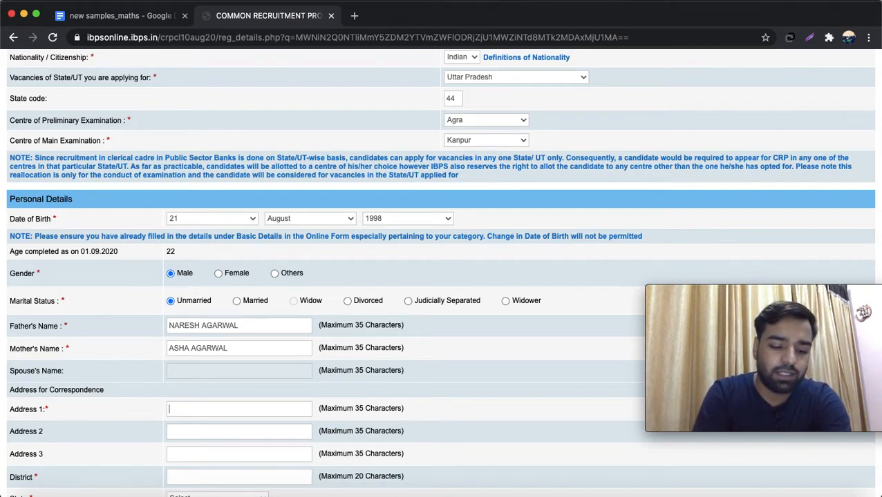
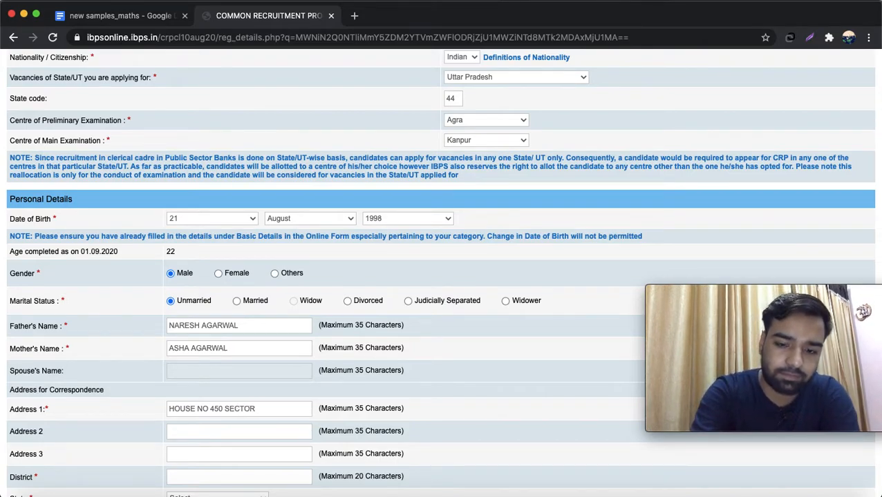
pyautogui.press('Tab')
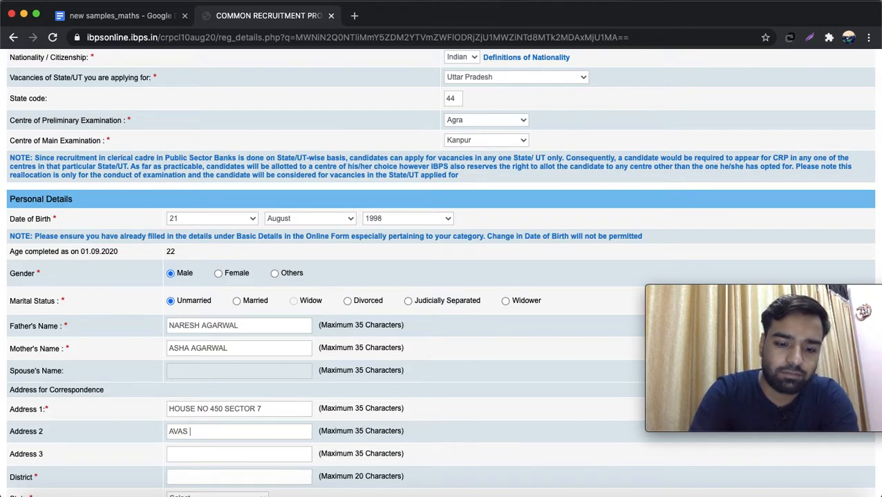
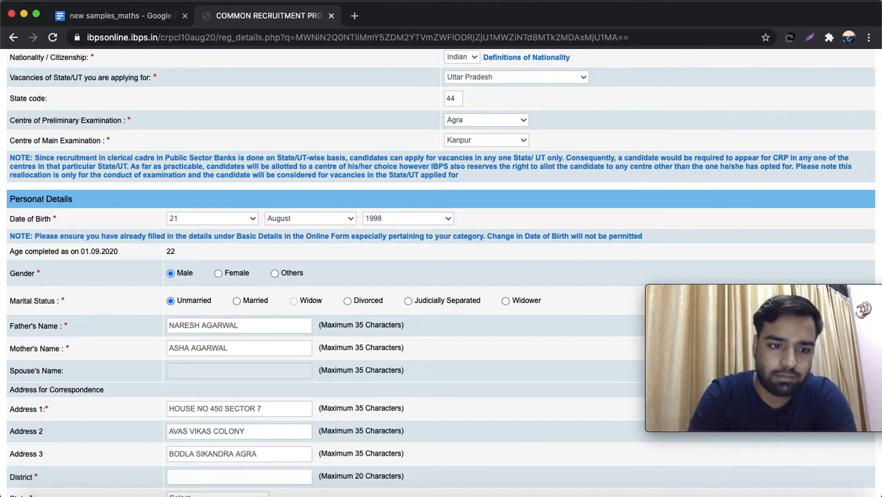
# - Enter the correspondence district, state Uttar Pradesh and pincode, and copy it to the permanent address
pyautogui.click(239, 477)
pyautogui.write('AGRA')
pyautogui.scroll(-1, 440, 272)
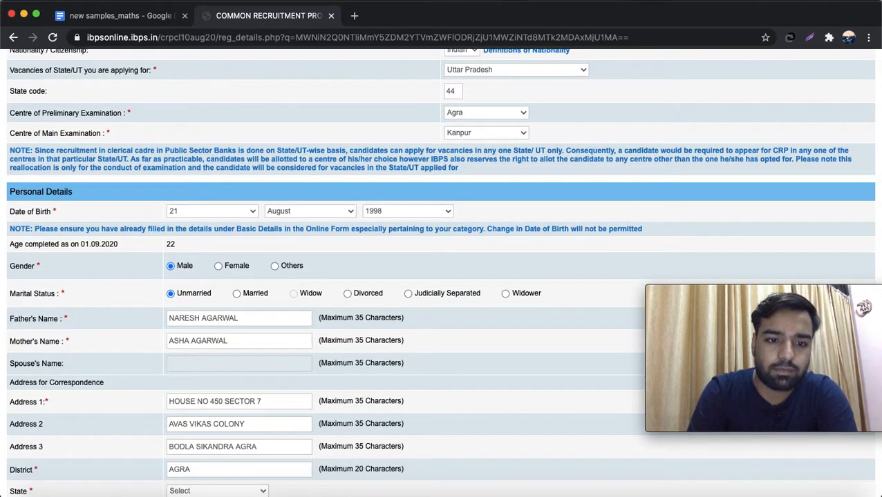
pyautogui.click(239, 489)
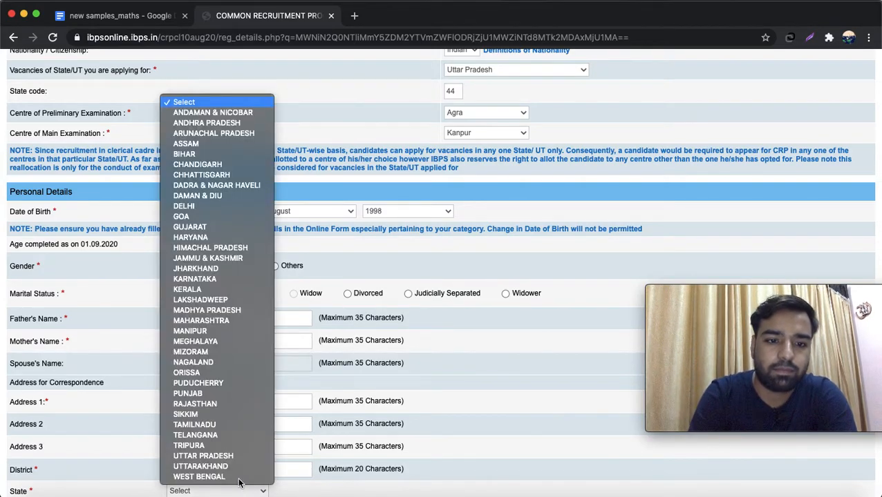
pyautogui.click(207, 456)
pyautogui.scroll(-5, 221, 452)
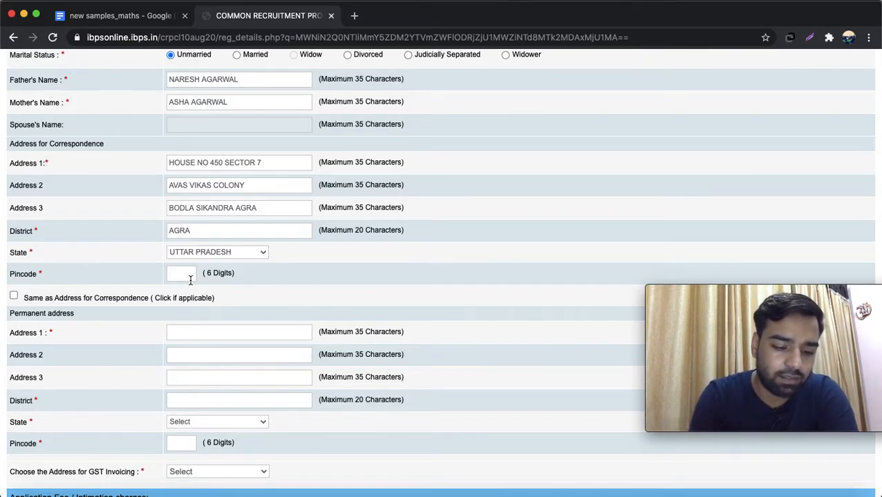
pyautogui.write('282007')
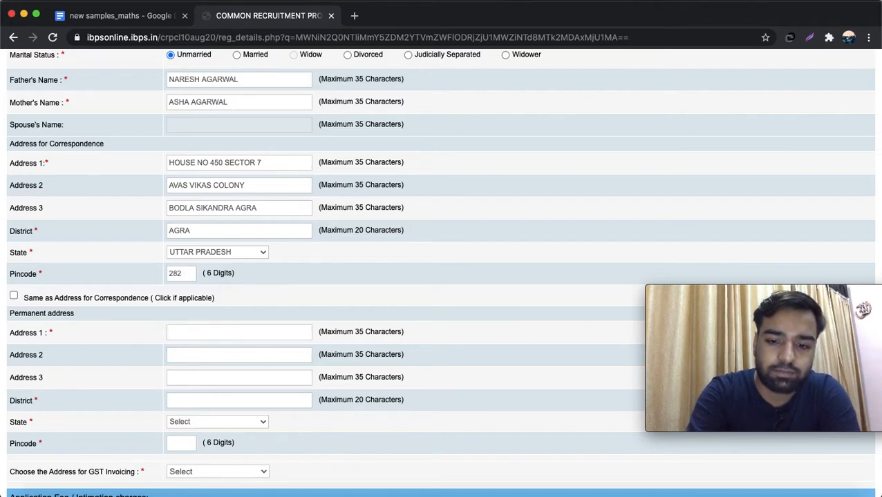
pyautogui.click(14, 296)
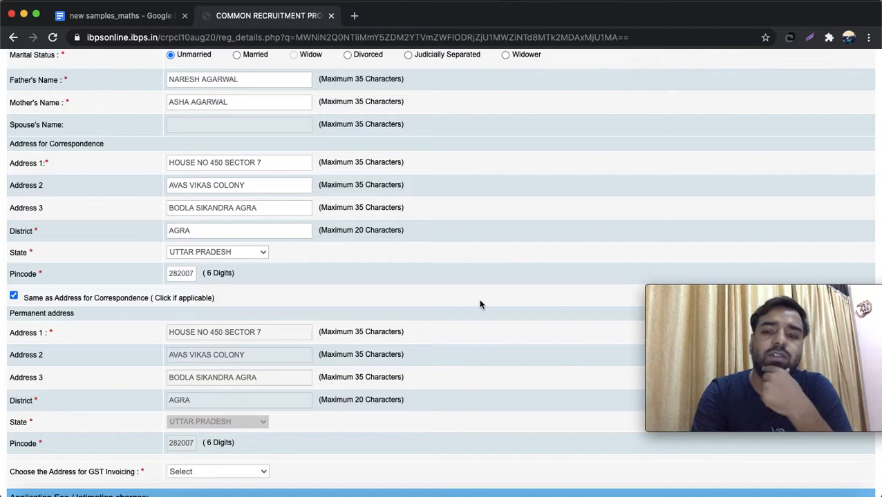
# - Choose Permanent Address as the address for GST invoicing
pyautogui.scroll(-5, 482, 306)
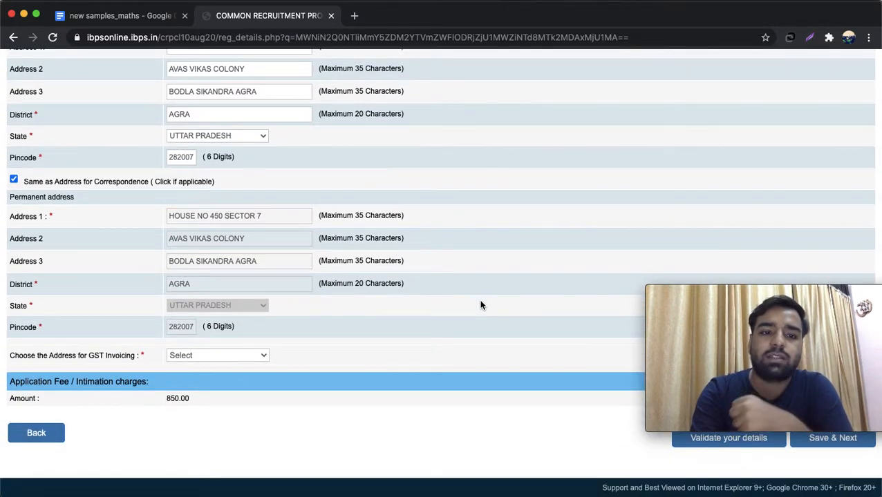
pyautogui.click(254, 356)
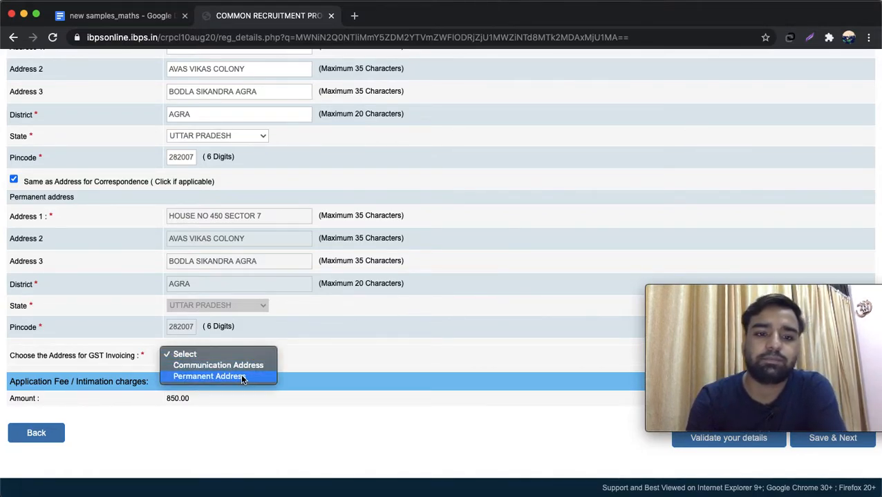
pyautogui.click(242, 377)
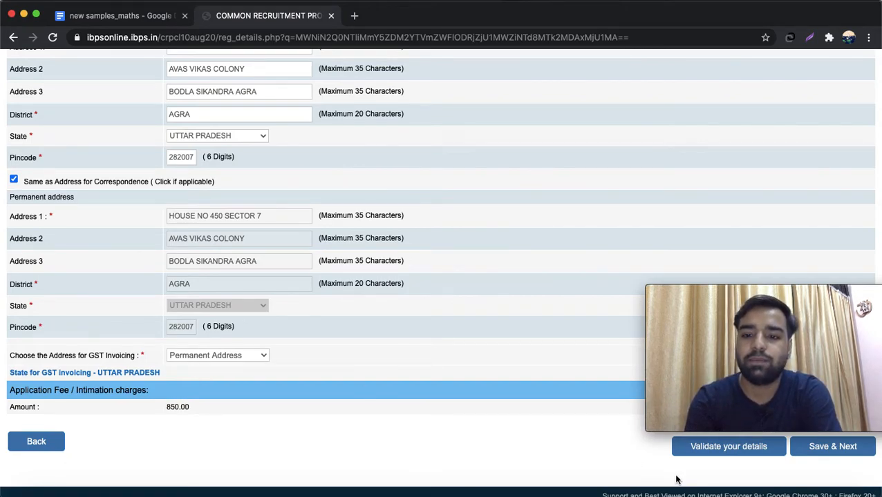
# - Save the personal details and record graduation as B.Com in Commerce
pyautogui.click(830, 450)
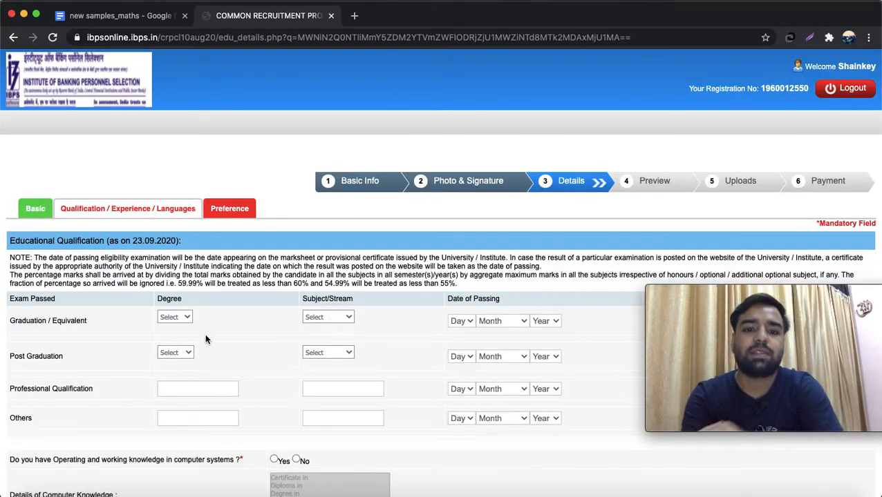
pyautogui.click(181, 318)
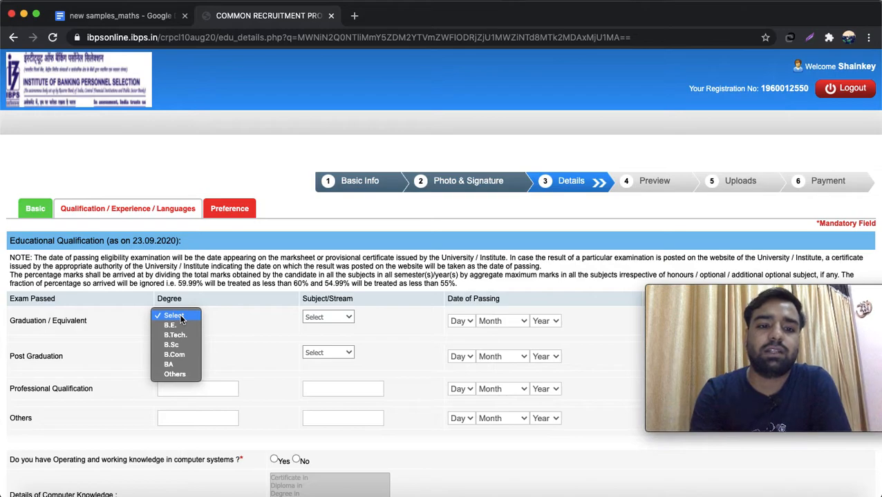
pyautogui.click(185, 352)
pyautogui.click(345, 319)
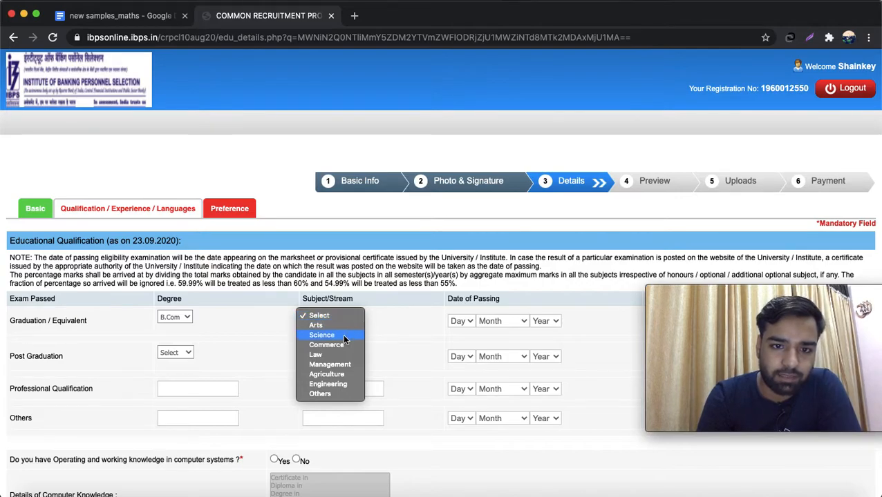
pyautogui.click(342, 345)
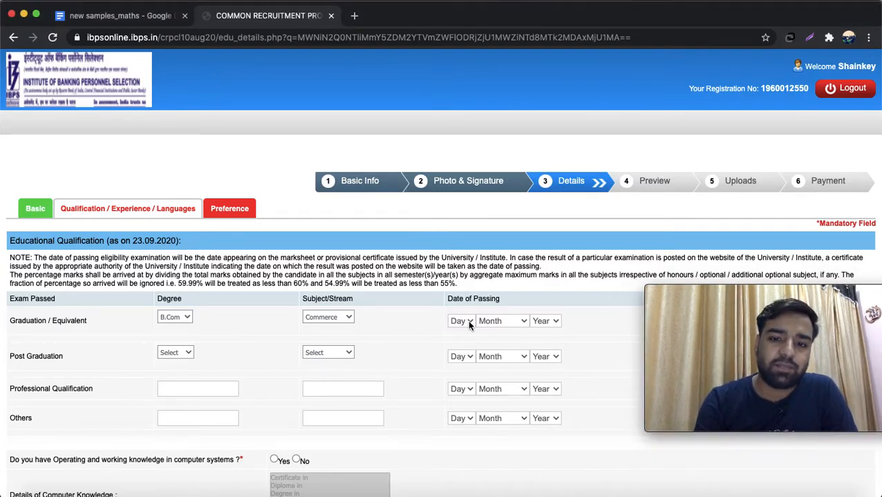
# - Set the graduation passing date to 26 April 2019
pyautogui.click(468, 323)
pyautogui.moveTo(479, 488)
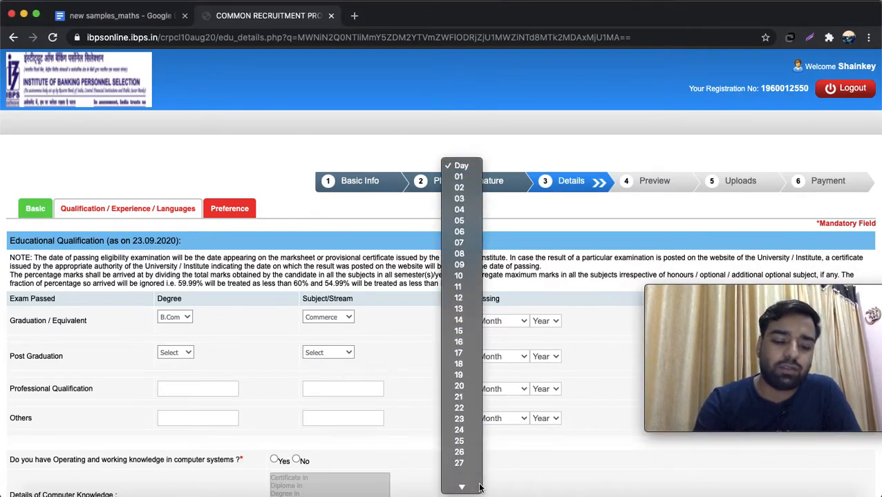
pyautogui.click(459, 432)
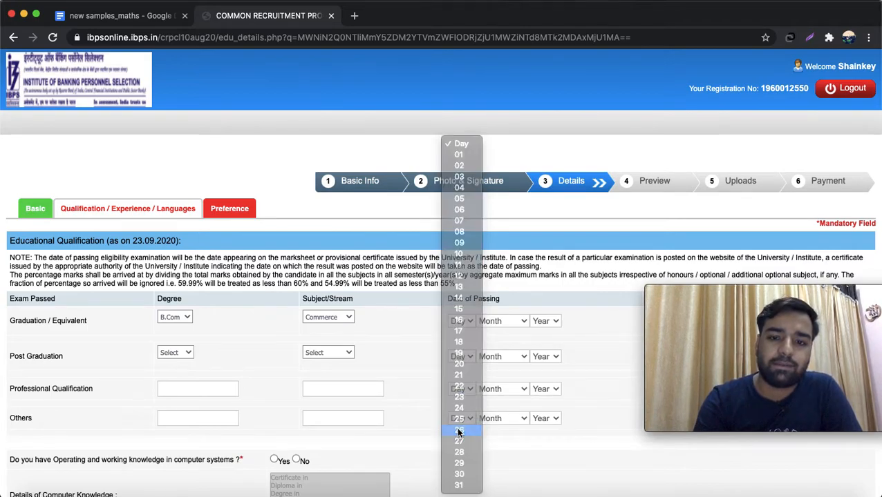
pyautogui.click(505, 322)
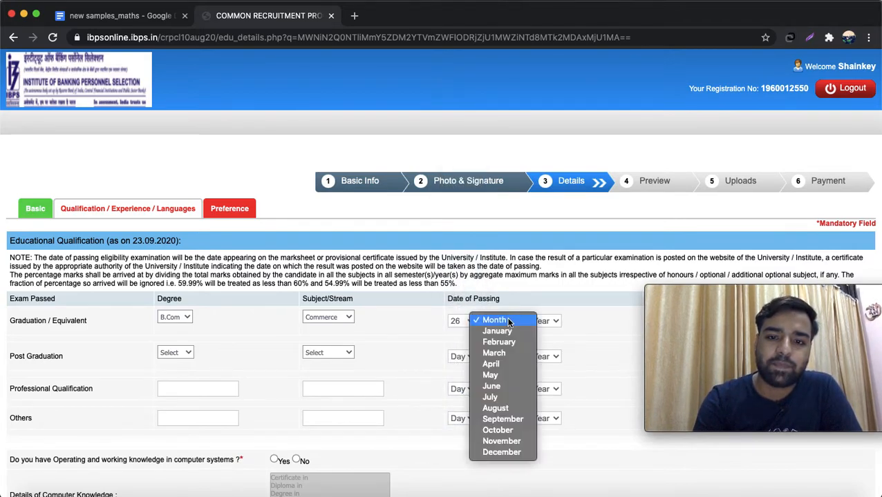
pyautogui.click(501, 361)
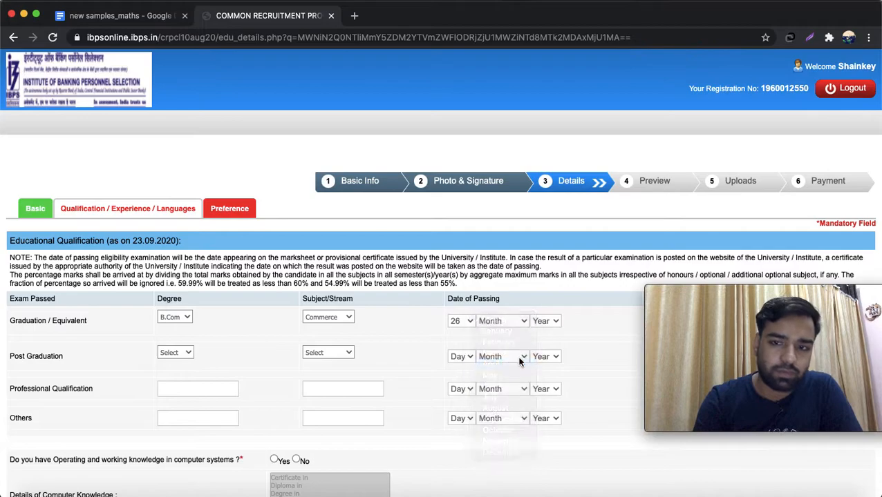
pyautogui.click(542, 322)
pyautogui.click(551, 418)
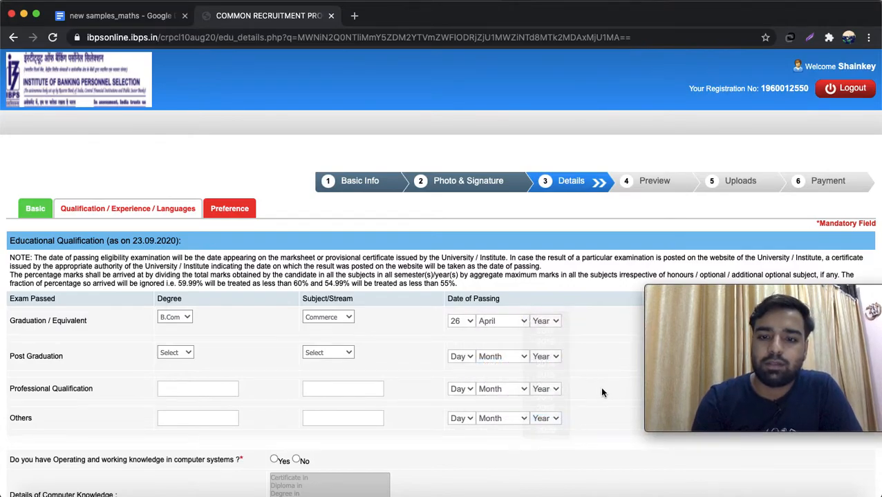
pyautogui.scroll(-2, 602, 376)
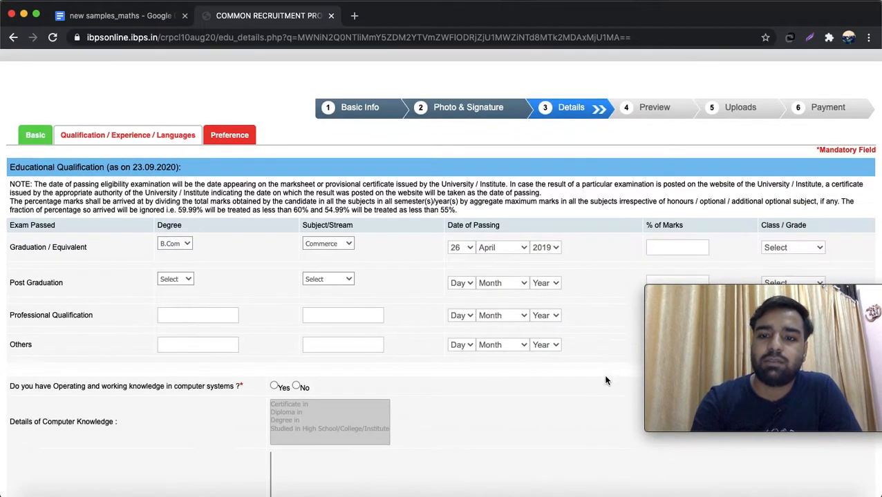
pyautogui.scroll(-1, 605, 380)
pyautogui.click(681, 198)
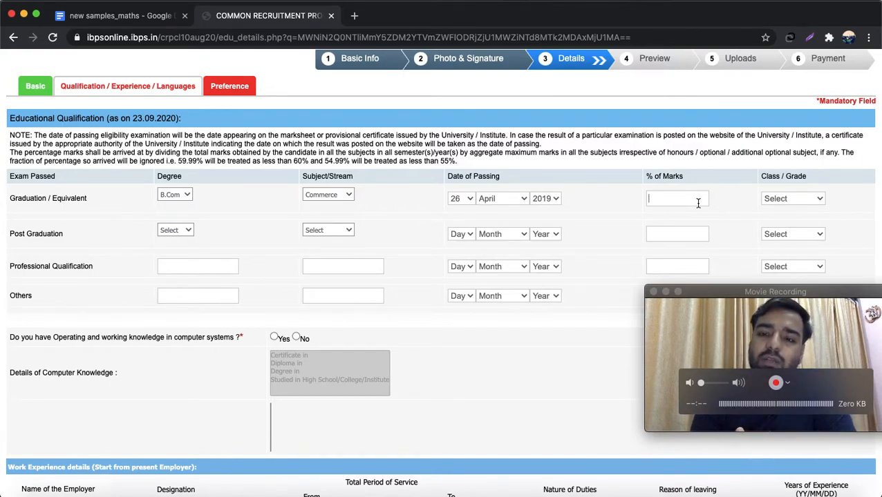
# - Enter 50.94 as the graduation percentage and choose Second Class as the grade
pyautogui.click(703, 314)
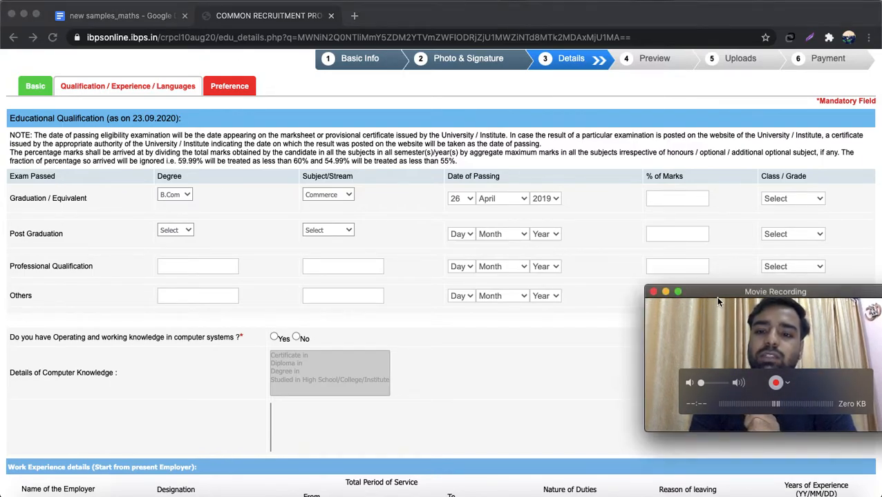
pyautogui.click(666, 199)
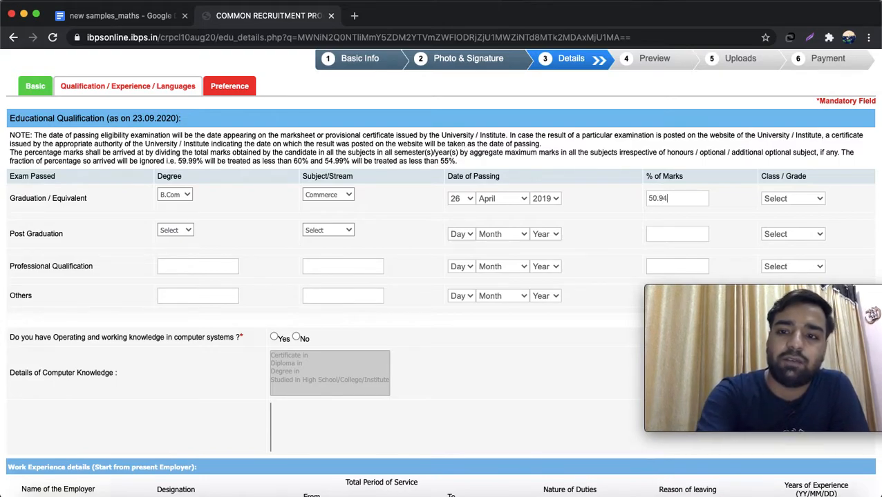
pyautogui.press('Tab')
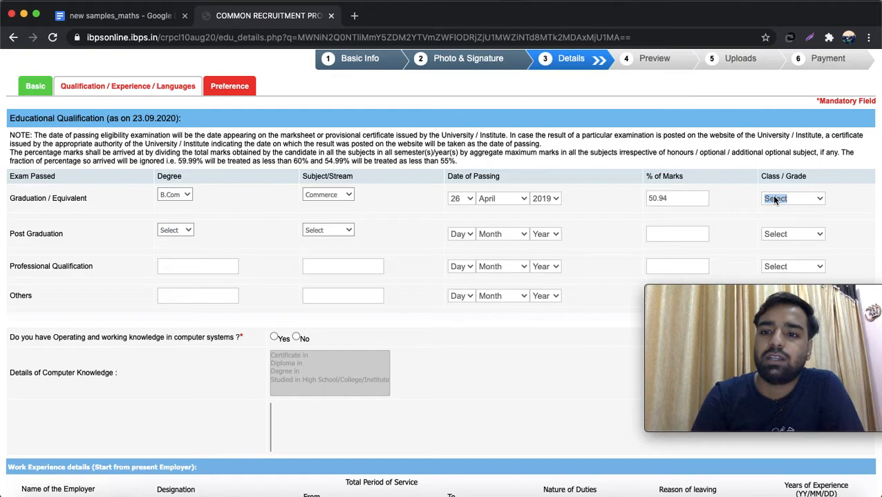
pyautogui.click(818, 200)
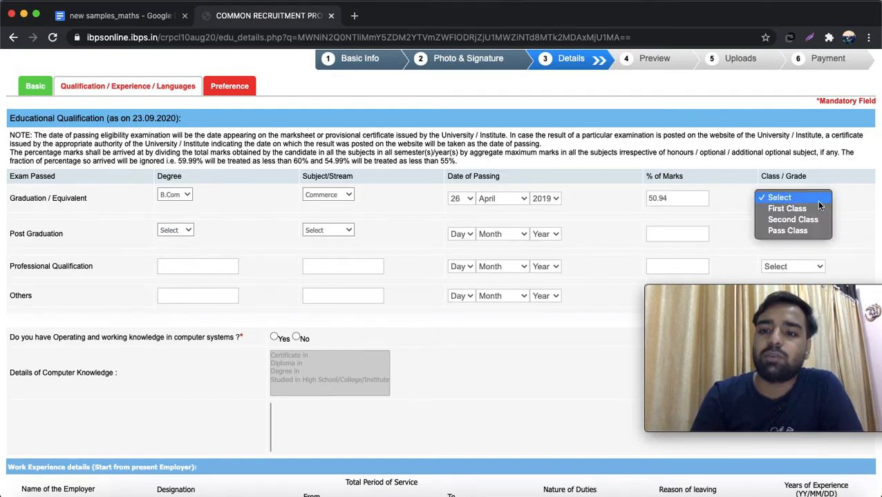
pyautogui.click(840, 220)
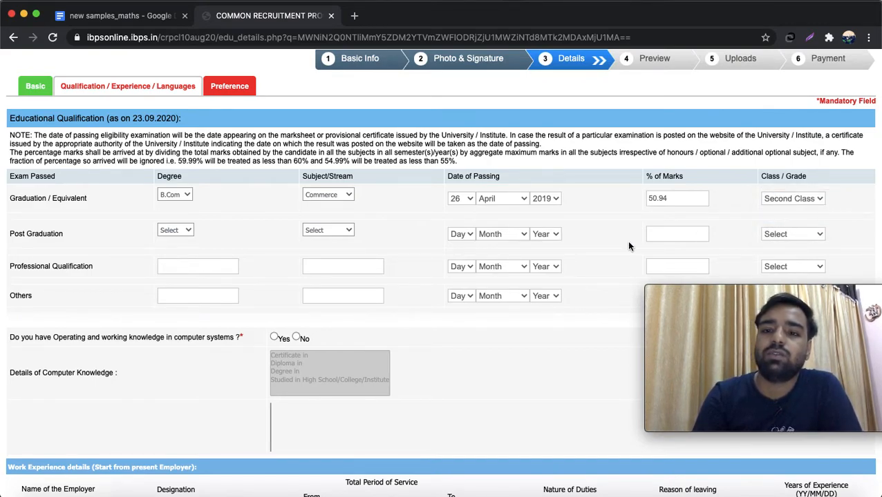
pyautogui.scroll(-1, 609, 247)
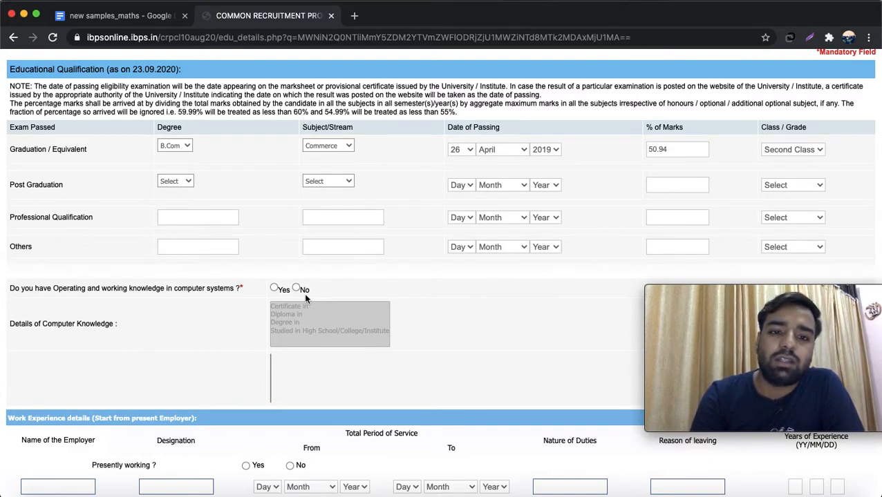
# - Answer Yes to computer knowledge, marked as a diploma in Computer Operations
pyautogui.click(275, 288)
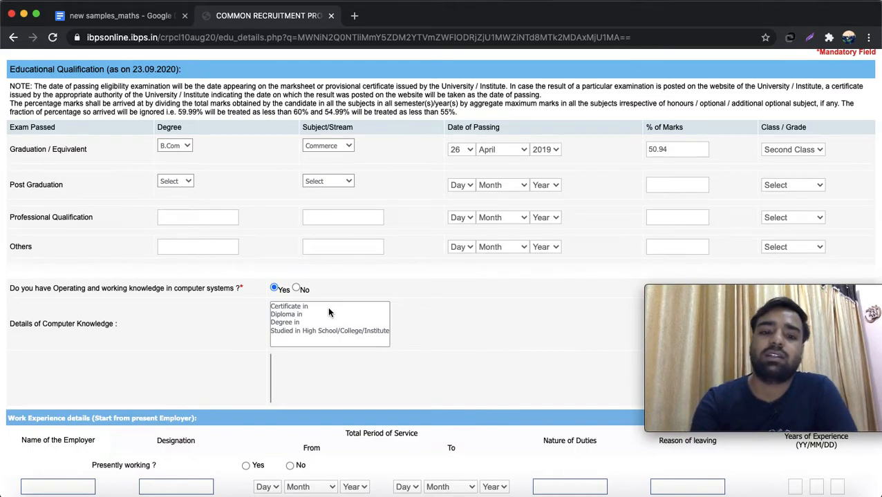
pyautogui.click(303, 315)
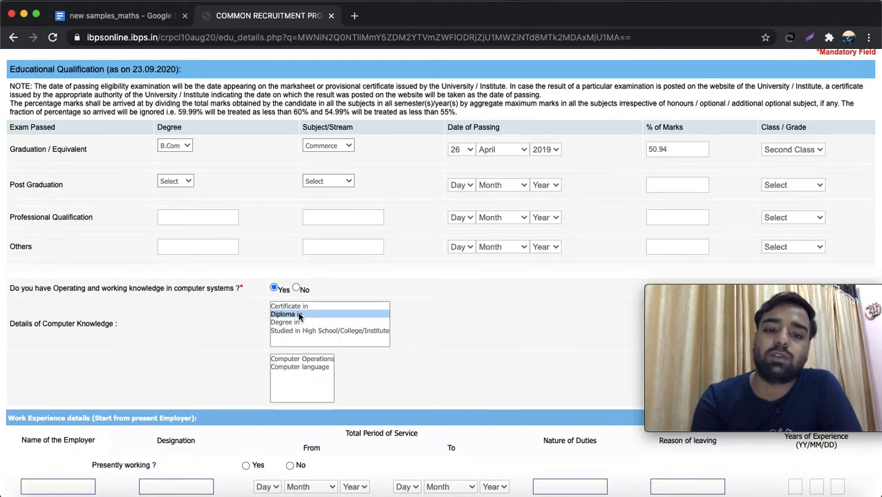
pyautogui.click(304, 359)
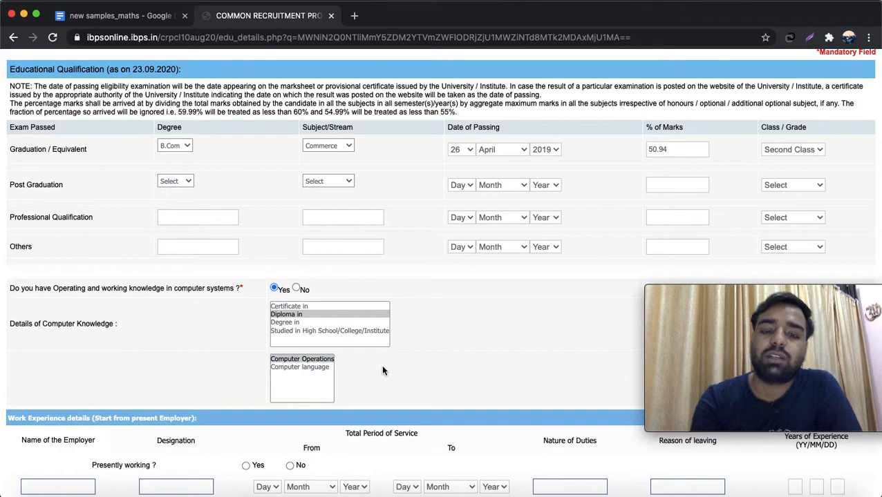
pyautogui.scroll(-5, 382, 371)
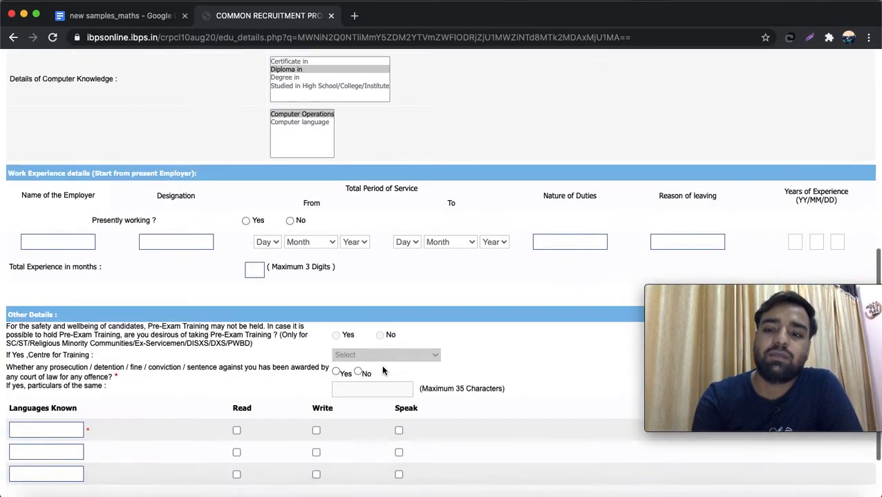
pyautogui.scroll(-2, 383, 371)
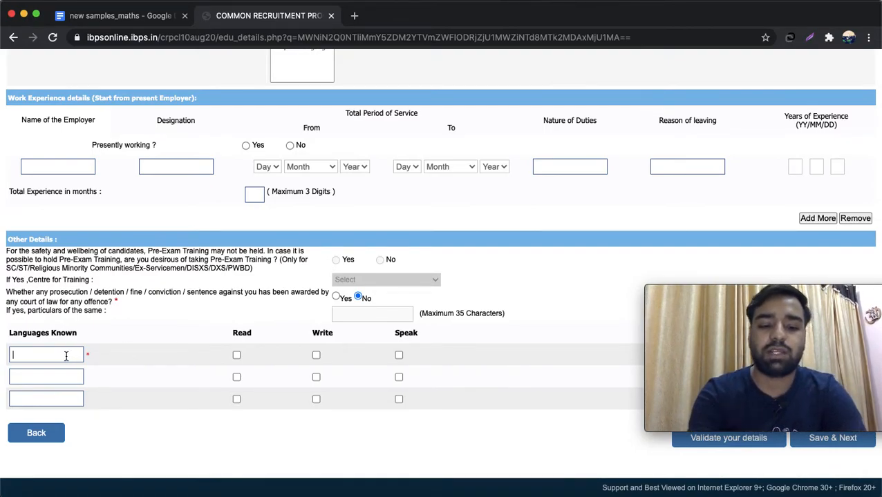
# - Add ENGLISH and HINDI as known languages with their ability ticks, then save and continue
pyautogui.write('LISH')
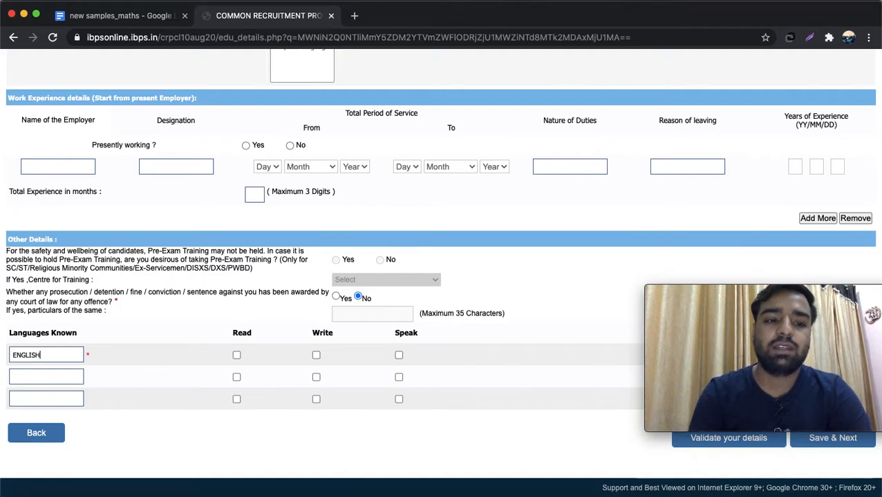
pyautogui.click(237, 356)
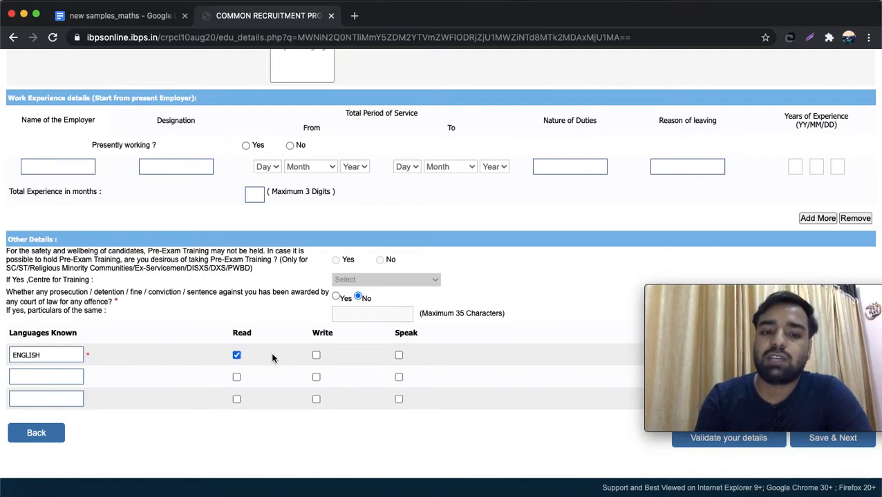
pyautogui.click(315, 356)
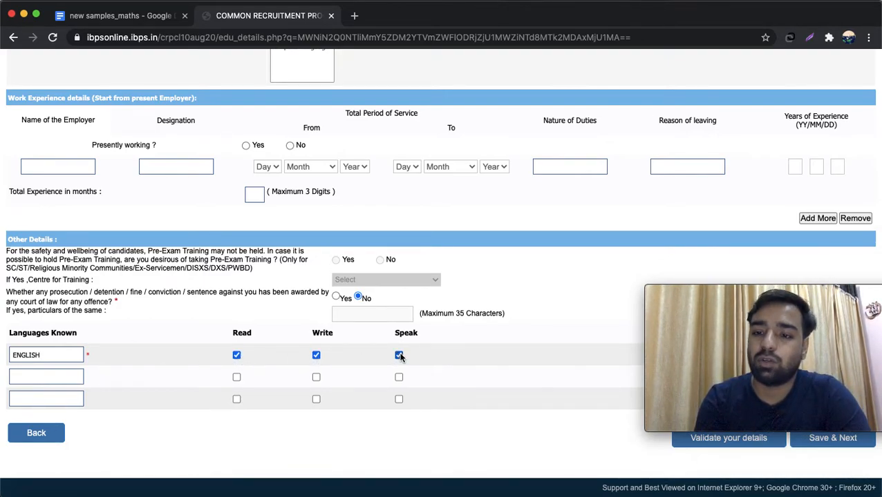
pyautogui.click(42, 375)
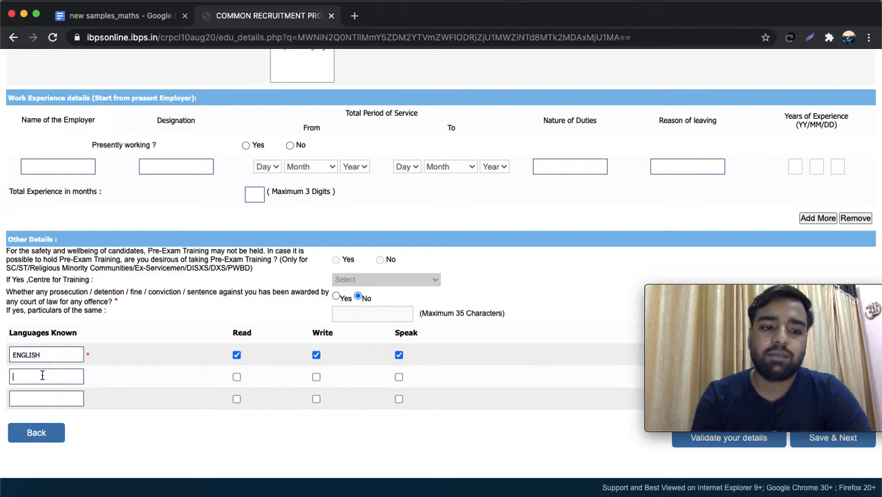
pyautogui.write('HINDI')
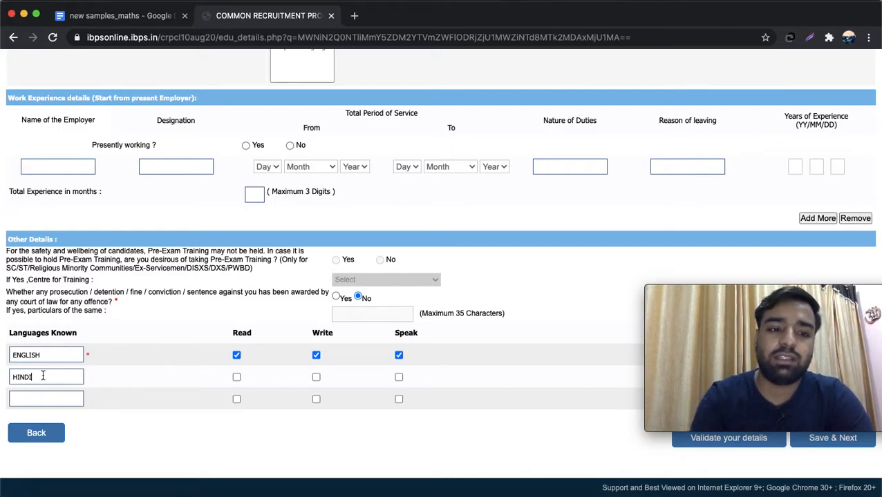
pyautogui.click(236, 377)
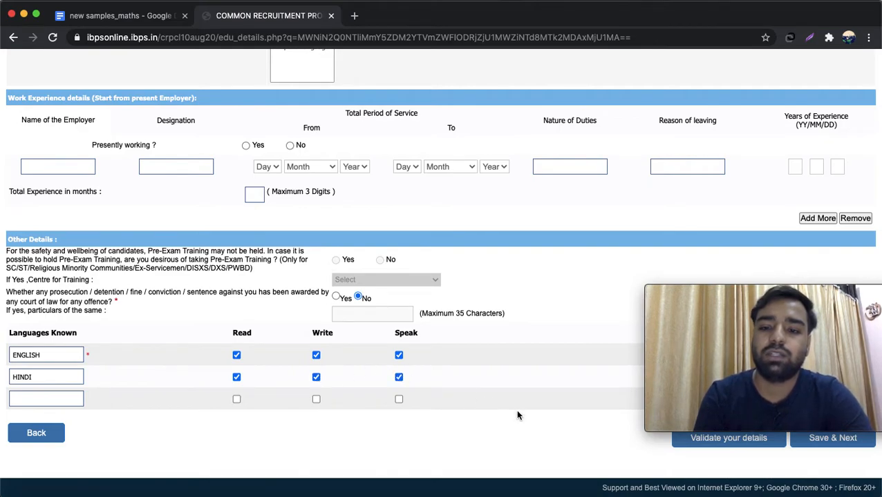
pyautogui.click(811, 443)
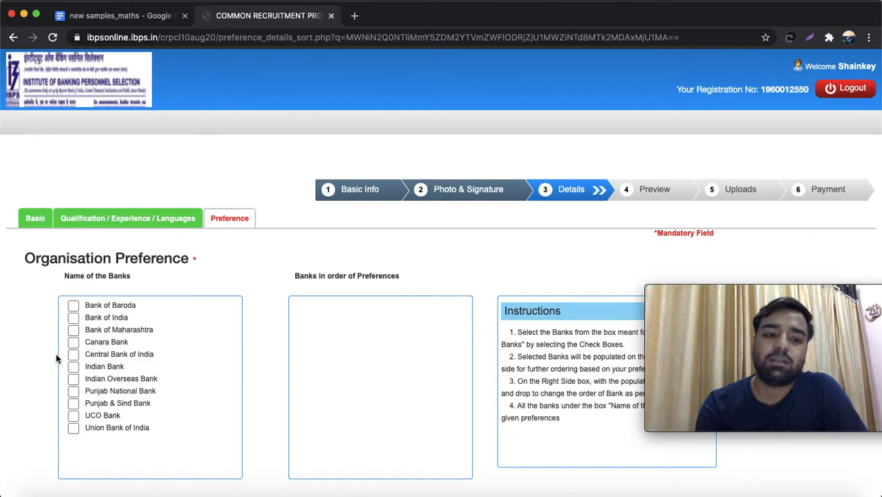
# - Tick all eleven banks in order, from Punjab National Bank first to Canara Bank last
pyautogui.click(74, 392)
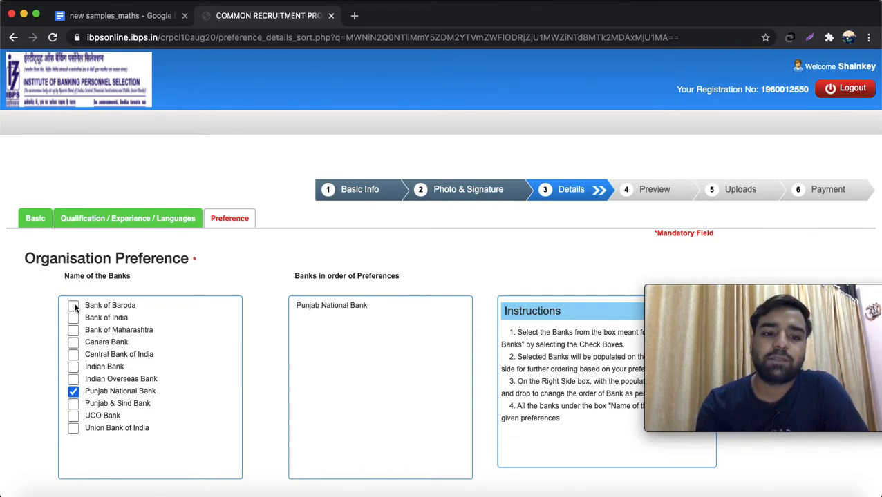
pyautogui.click(73, 306)
pyautogui.click(73, 318)
pyautogui.click(74, 331)
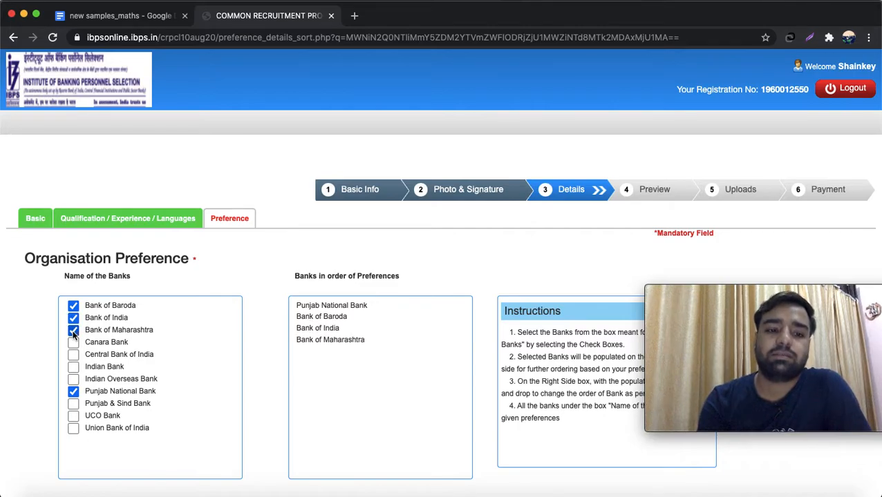
pyautogui.click(73, 355)
pyautogui.click(73, 367)
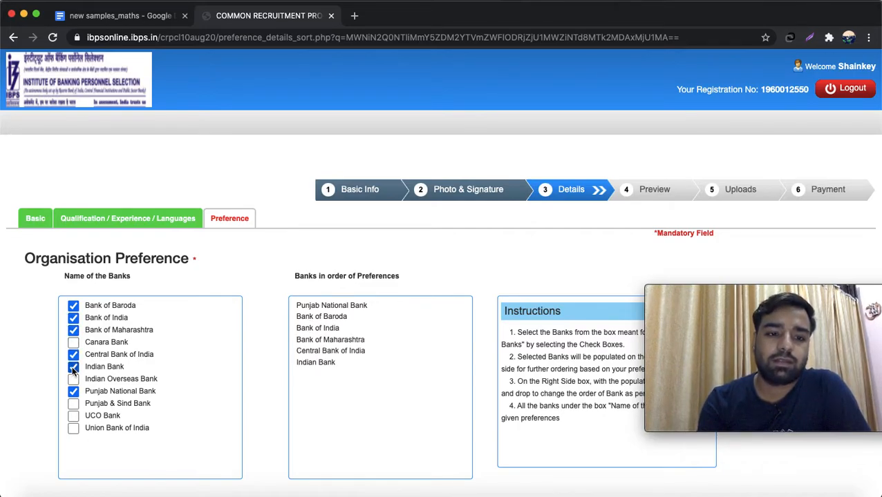
pyautogui.click(74, 380)
pyautogui.click(73, 404)
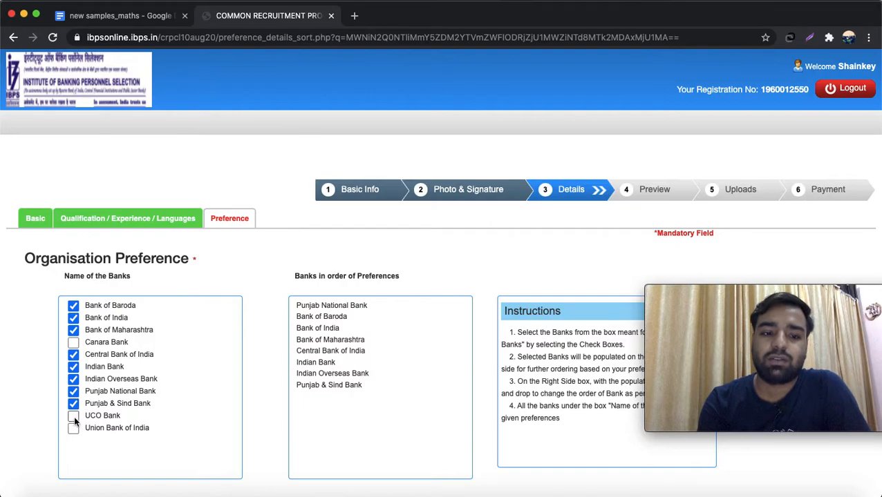
pyautogui.click(74, 418)
pyautogui.click(74, 428)
pyautogui.click(74, 342)
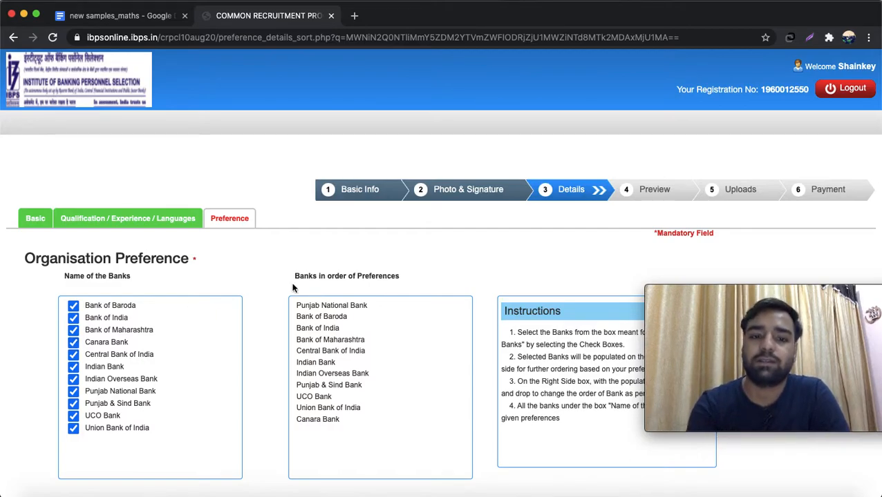
pyautogui.scroll(-2, 327, 256)
pyautogui.scroll(-1, 327, 257)
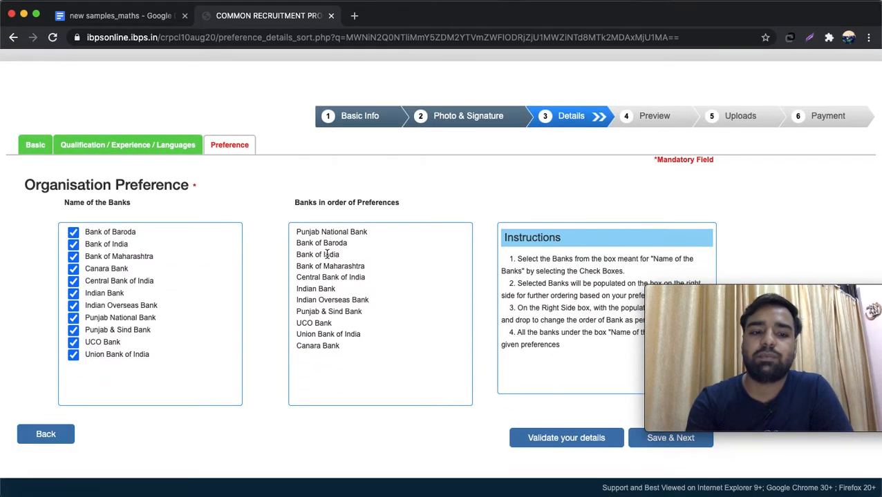
# - Save the bank preferences, open the preview and confirm the photo is the candidate's own
pyautogui.click(651, 446)
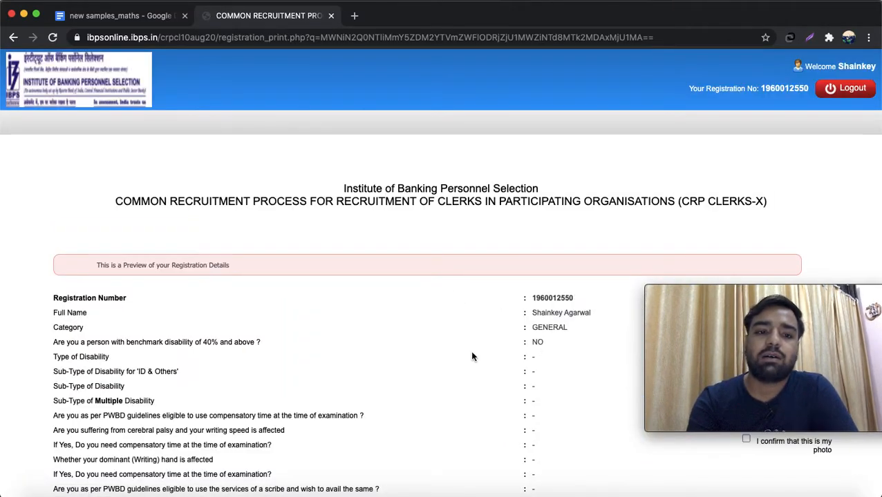
pyautogui.scroll(-5, 472, 356)
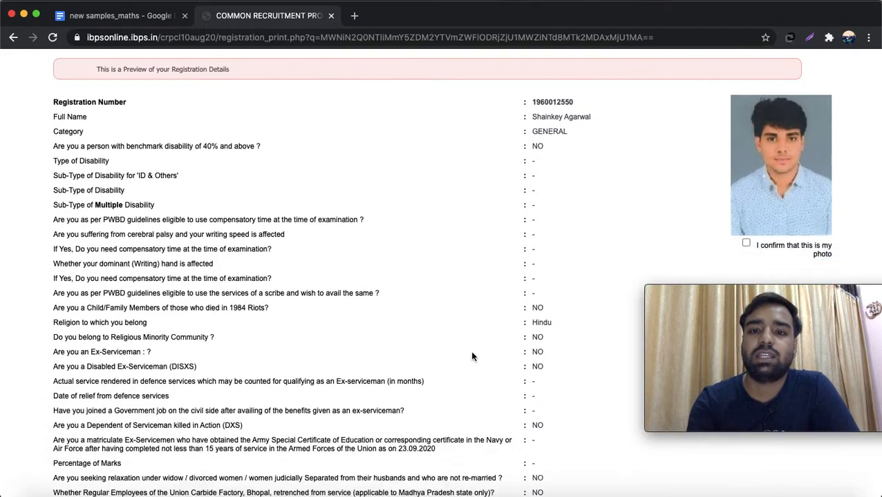
pyautogui.scroll(-2, 472, 357)
pyautogui.click(746, 170)
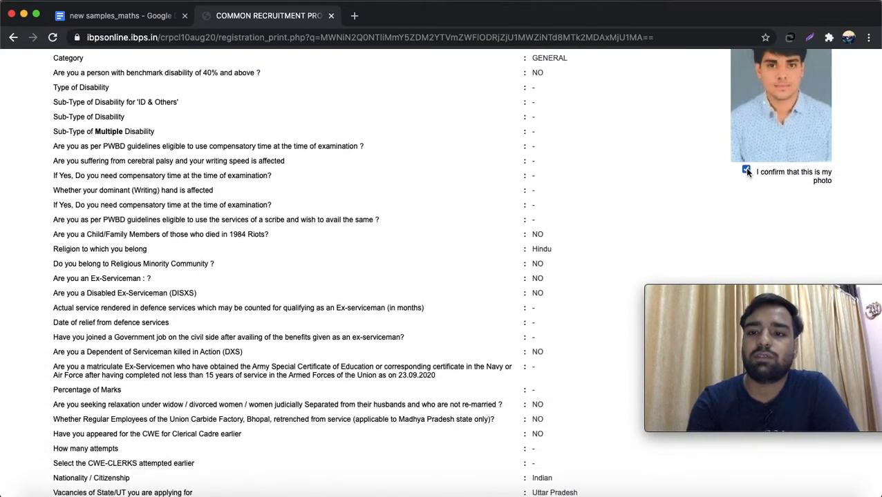
pyautogui.scroll(3, 669, 168)
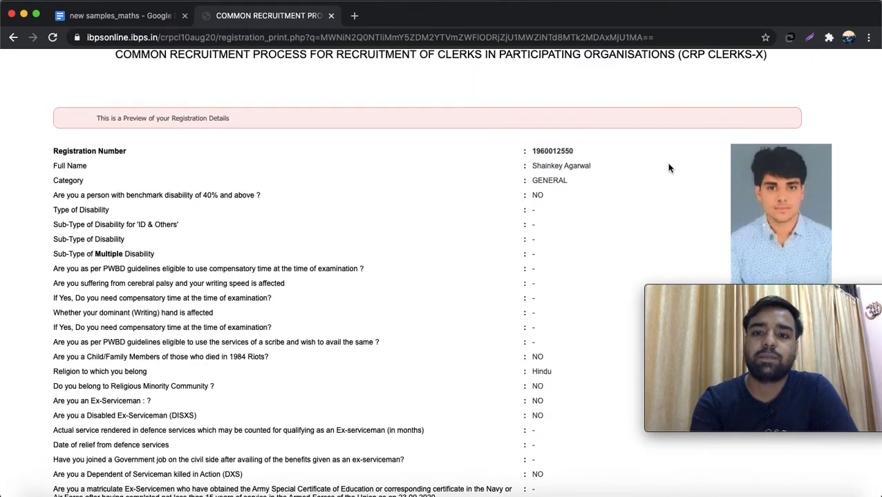
pyautogui.scroll(-1, 668, 168)
pyautogui.scroll(-1, 669, 167)
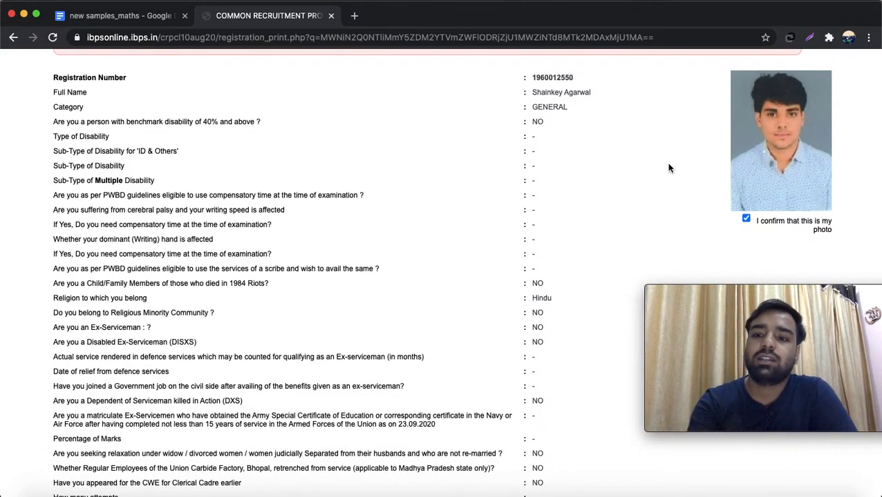
pyautogui.scroll(-3, 668, 168)
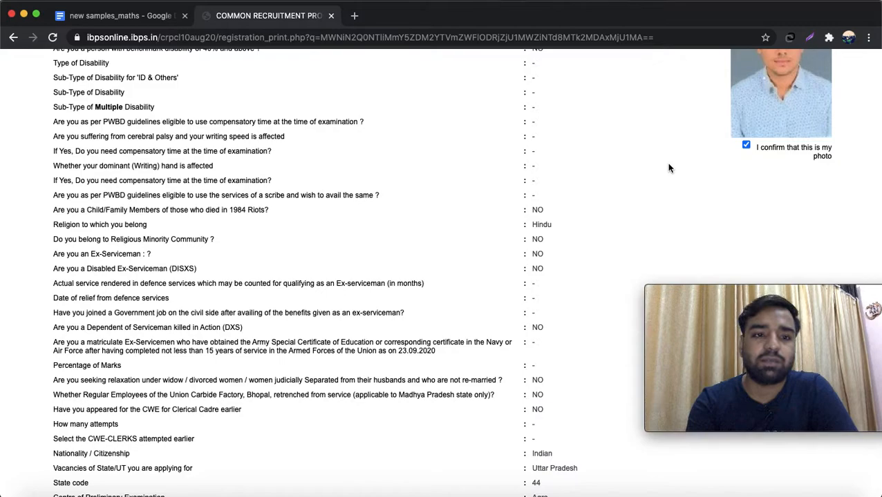
pyautogui.scroll(-10, 668, 168)
pyautogui.scroll(-4, 668, 168)
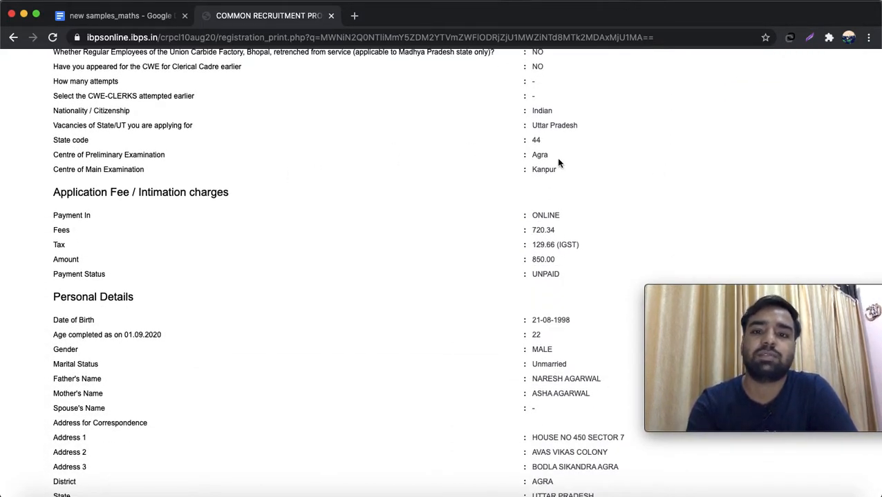
pyautogui.scroll(-5, 557, 161)
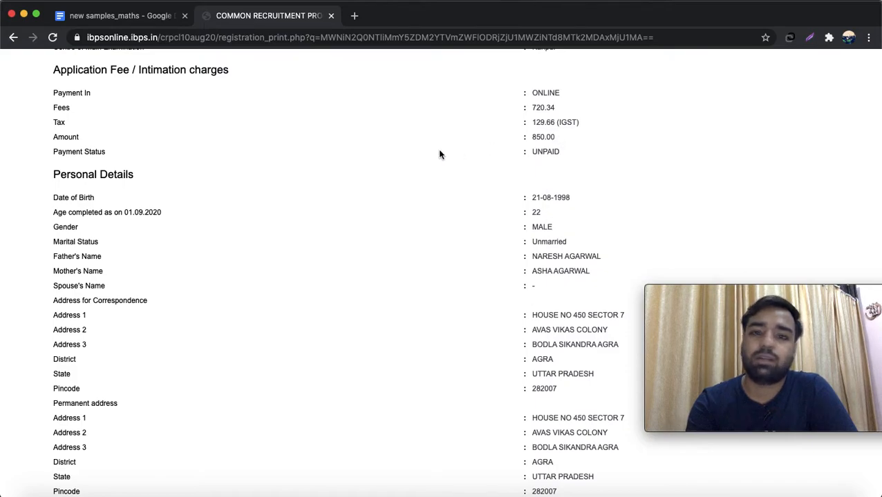
# - Check the 850.00 fee showing UNPAID and scroll down to the Declaration section
pyautogui.moveTo(556, 139); pyautogui.dragTo(627, 160)
pyautogui.click(563, 144)
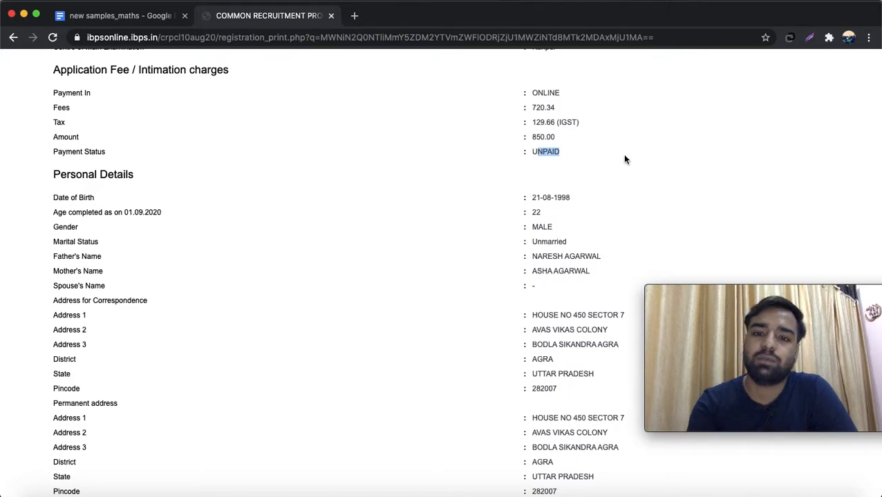
pyautogui.scroll(-2, 624, 159)
pyautogui.scroll(-1, 624, 159)
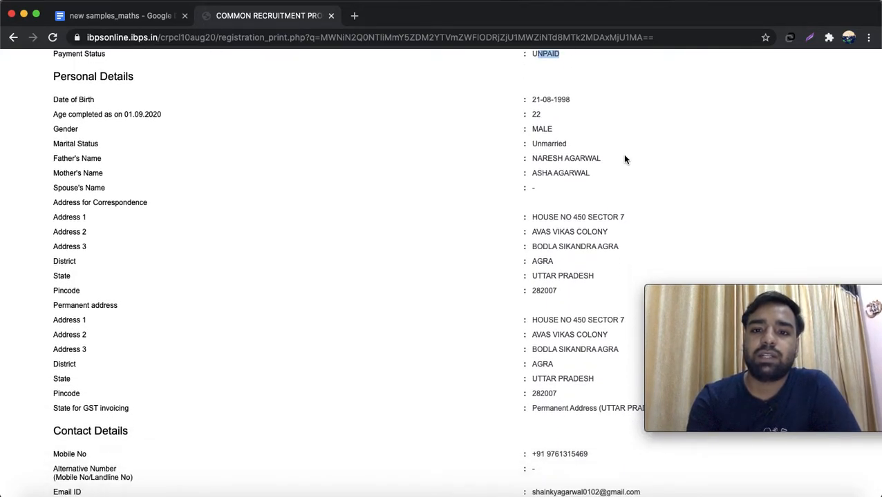
pyautogui.scroll(-7, 624, 160)
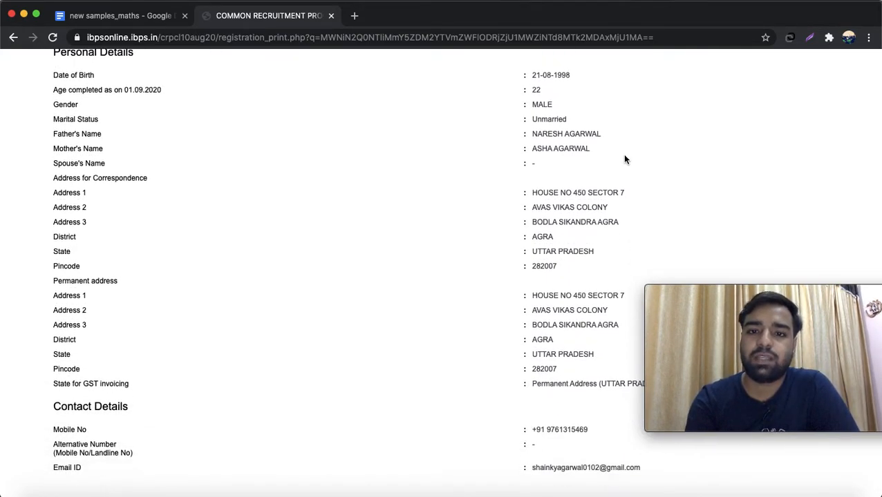
pyautogui.scroll(-8, 624, 159)
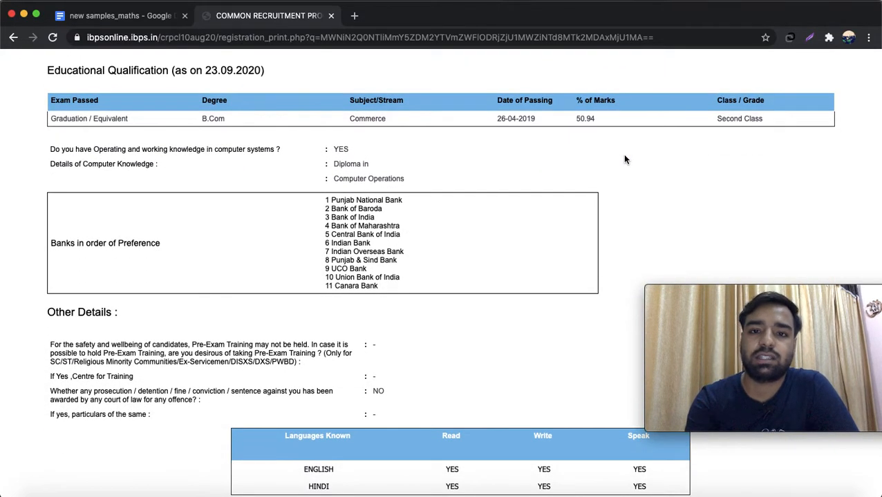
pyautogui.scroll(-4, 623, 160)
pyautogui.scroll(-4, 624, 160)
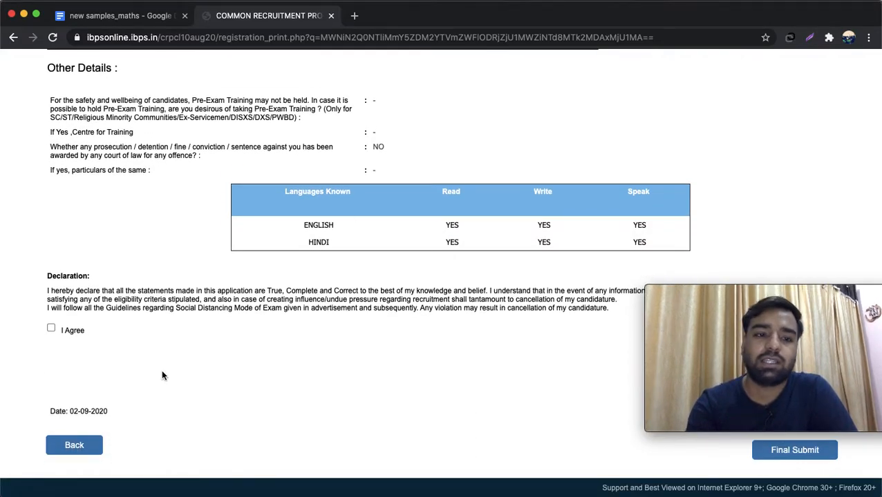
# - Agree to the declaration and confirm the displayed signature is yours
pyautogui.click(51, 329)
pyautogui.moveTo(699, 359)
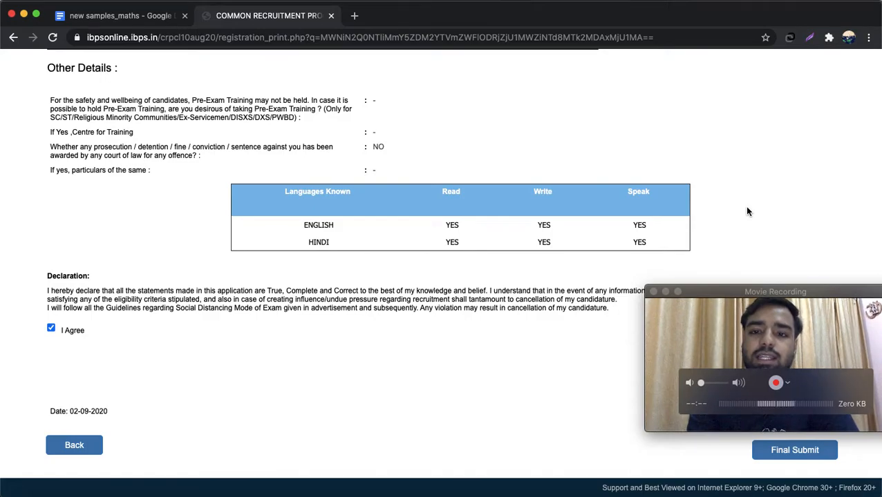
pyautogui.scroll(2, 747, 212)
pyautogui.scroll(2, 747, 212)
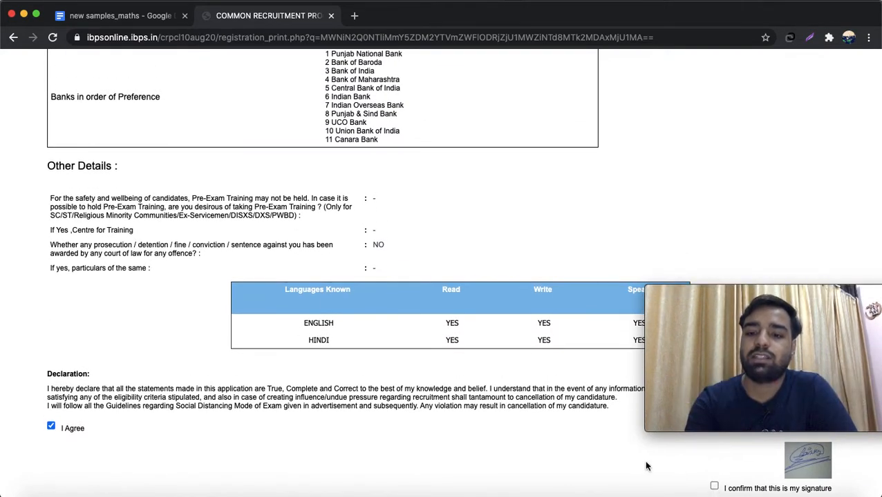
pyautogui.click(714, 489)
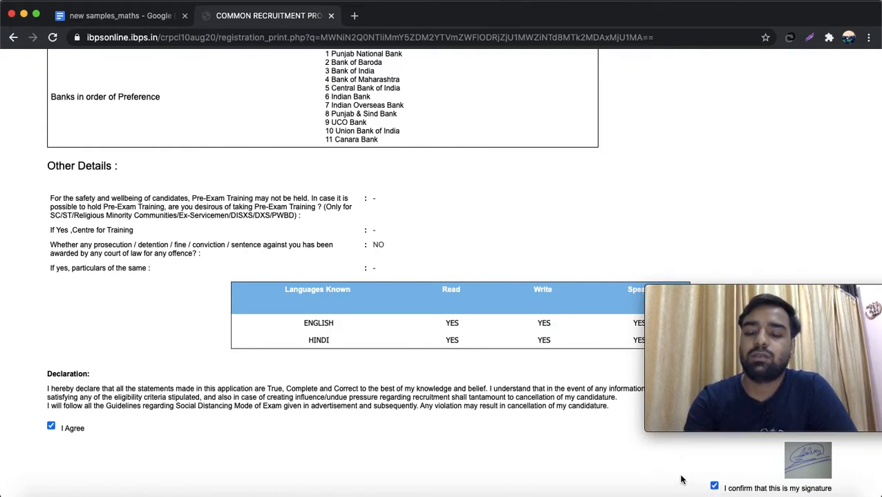
# - Final-submit the application and confirm the submission
pyautogui.scroll(-3, 715, 463)
pyautogui.click(801, 451)
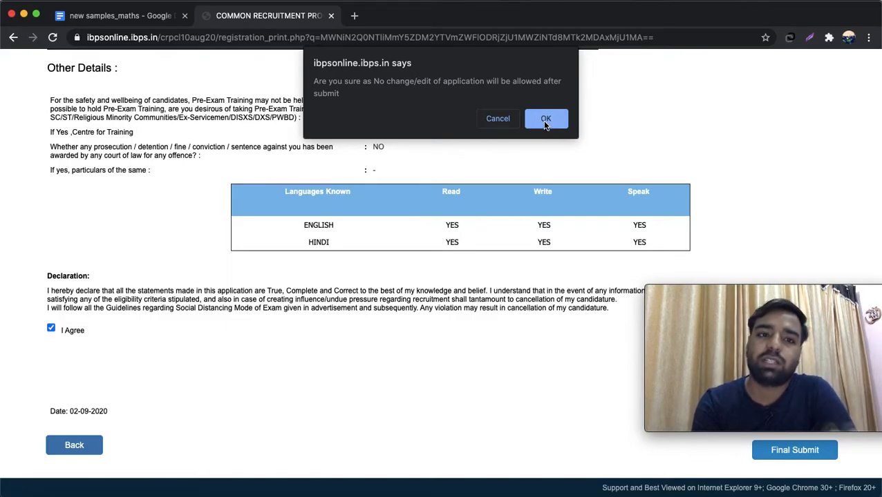
pyautogui.click(545, 123)
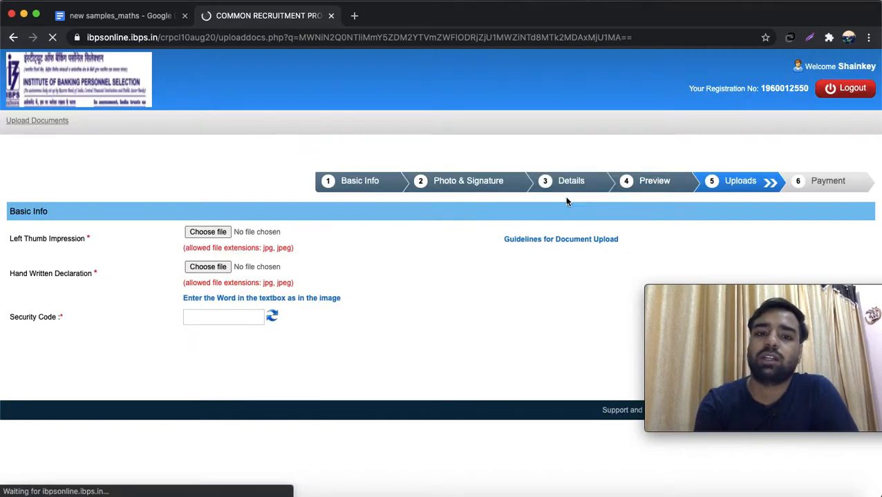
# - Pick the 'shainkey thumb' image from the Desktop as the Left Thumb Impression and upload it
pyautogui.click(206, 233)
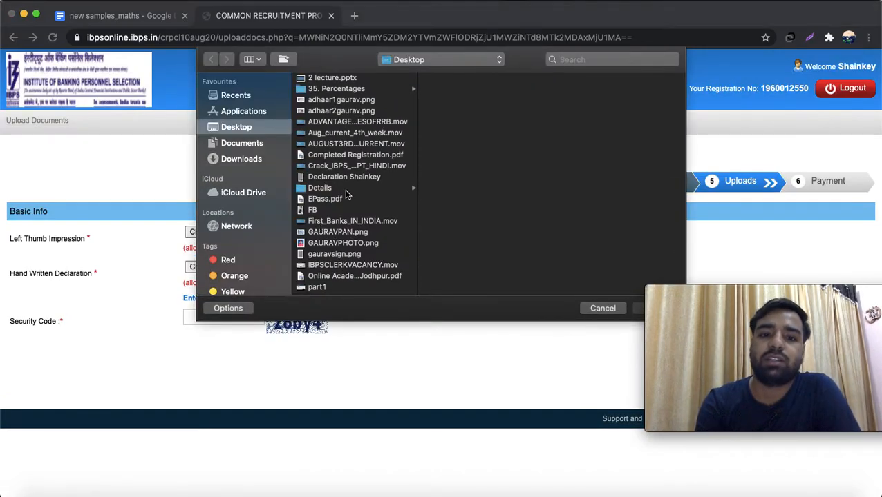
pyautogui.click(337, 169)
pyautogui.press('Down')
pyautogui.press('Down')
pyautogui.press('Down')
pyautogui.press('Down')
pyautogui.press('Down')
pyautogui.press('Down')
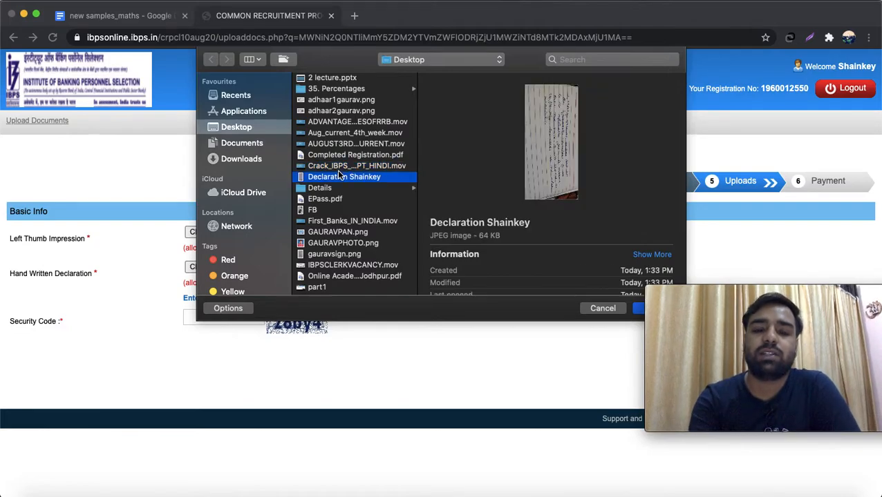
pyautogui.press('Down')
pyautogui.press('Down')
pyautogui.press('Down')
pyautogui.press('Down')
pyautogui.press('Down')
pyautogui.press('Down')
pyautogui.press('Down')
pyautogui.press('Down')
pyautogui.press('Down')
pyautogui.press('Down')
pyautogui.press('Down')
pyautogui.press('Down')
pyautogui.press('Down')
pyautogui.press('Down')
pyautogui.press('Down')
pyautogui.press('Down')
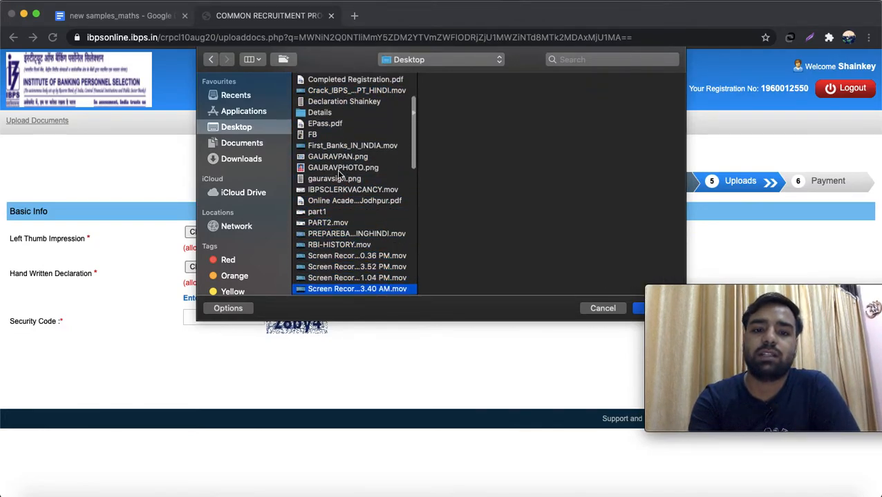
pyautogui.press('Down')
pyautogui.press('Down')
pyautogui.press('Down')
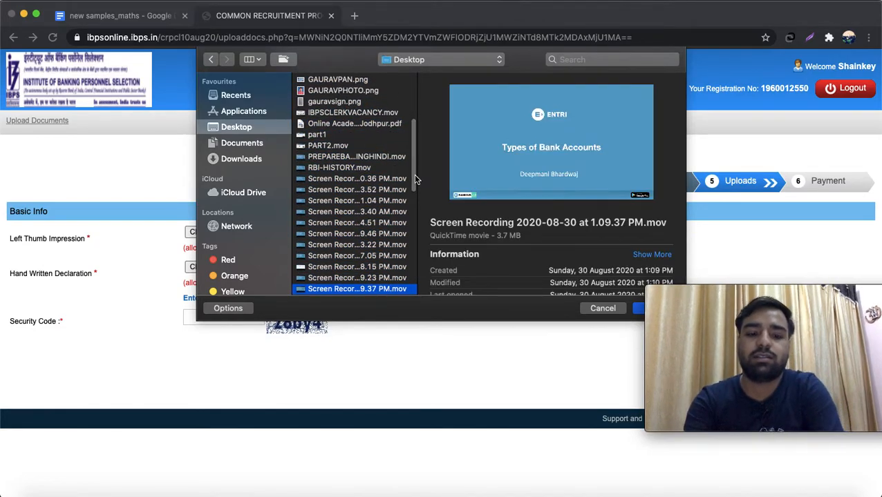
pyautogui.click(416, 179)
pyautogui.press('Down')
pyautogui.press('Down')
pyautogui.press('Down')
pyautogui.press('Down')
pyautogui.press('Down')
pyautogui.press('Down')
pyautogui.press('Down')
pyautogui.press('Down')
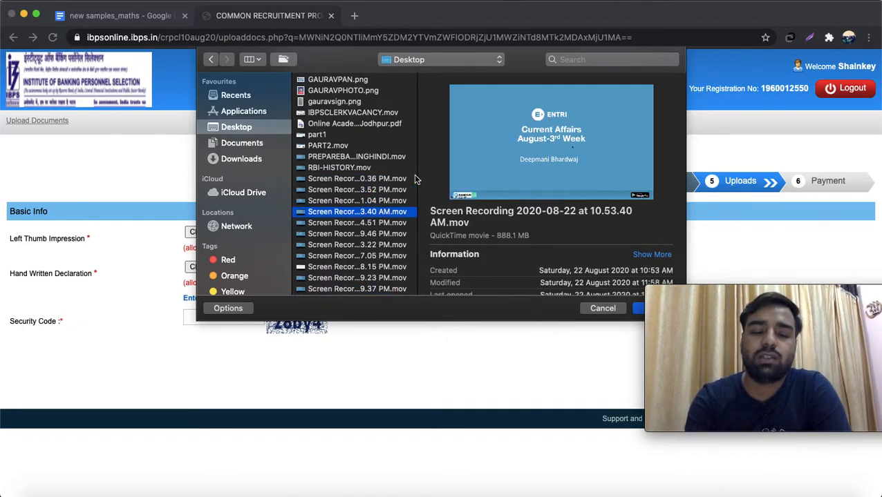
pyautogui.press('Down')
pyautogui.press('Down')
pyautogui.press('Down')
pyautogui.press('Down')
pyautogui.press('Down')
pyautogui.press('Down')
pyautogui.press('Down')
pyautogui.press('Down')
pyautogui.press('Down')
pyautogui.press('Down')
pyautogui.press('Down')
pyautogui.press('Down')
pyautogui.press('Down')
pyautogui.press('Down')
pyautogui.press('Down')
pyautogui.press('Down')
pyautogui.press('Down')
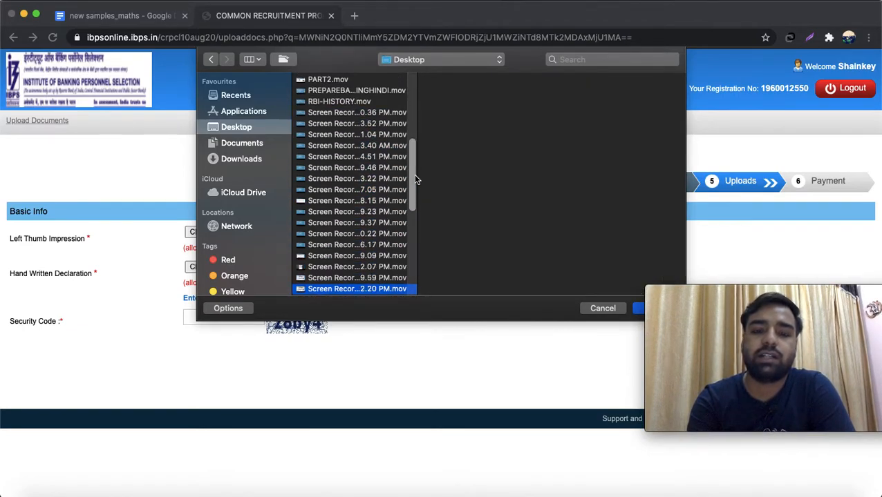
pyautogui.press('Down')
pyautogui.press('Down')
pyautogui.press('Down')
pyautogui.press('Down')
pyautogui.press('Down')
pyautogui.press('Down')
pyautogui.press('Down')
pyautogui.press('Down')
pyautogui.press('Down')
pyautogui.press('Down')
pyautogui.press('Down')
pyautogui.press('Down')
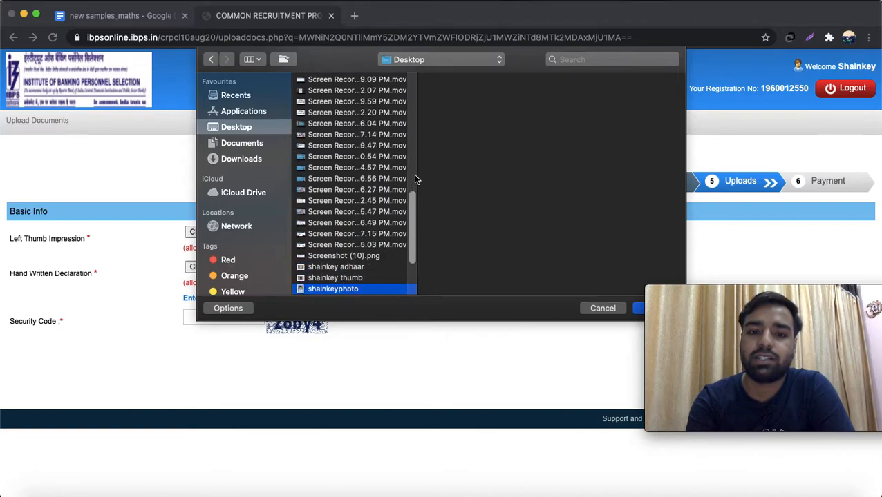
pyautogui.press('Up')
pyautogui.press('Up')
pyautogui.press('Up')
pyautogui.press('Up')
pyautogui.press('Up')
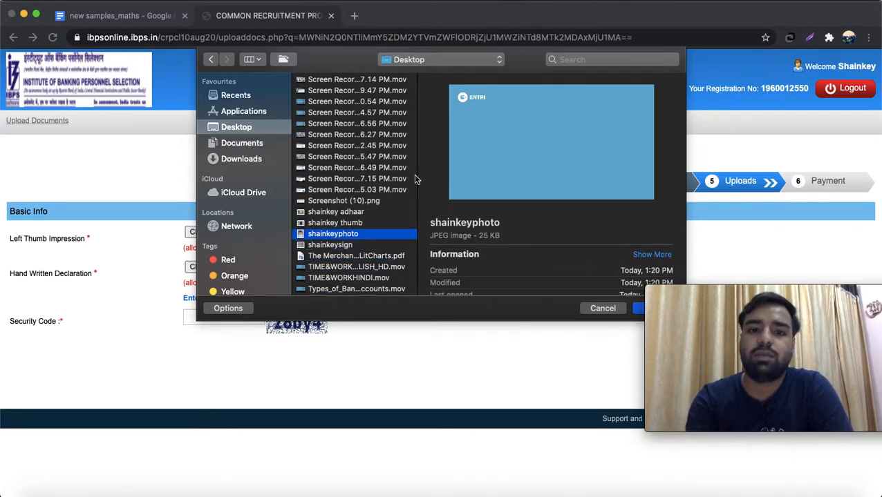
pyautogui.press('Up')
pyautogui.press('Up')
pyautogui.press('Up')
pyautogui.press('Up')
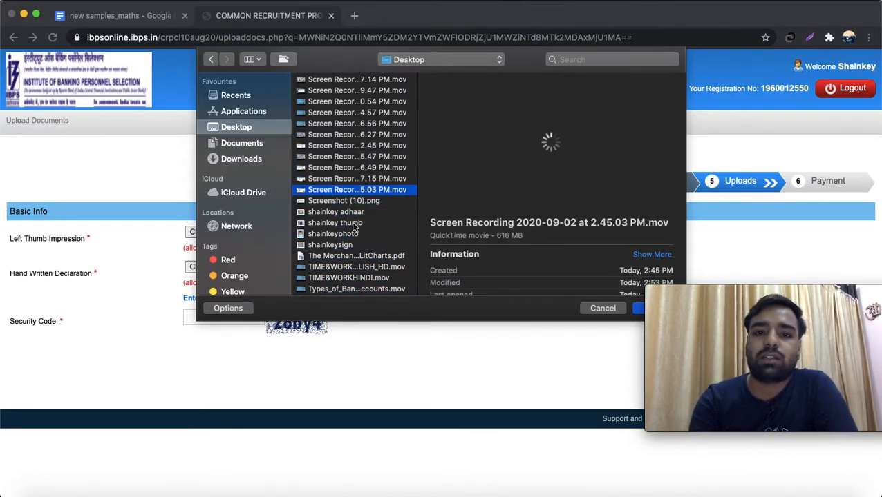
pyautogui.click(345, 224)
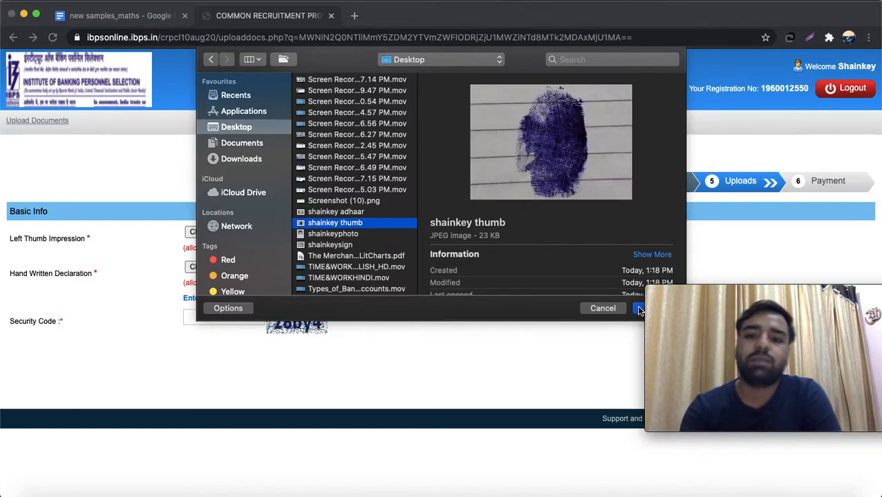
pyautogui.click(638, 309)
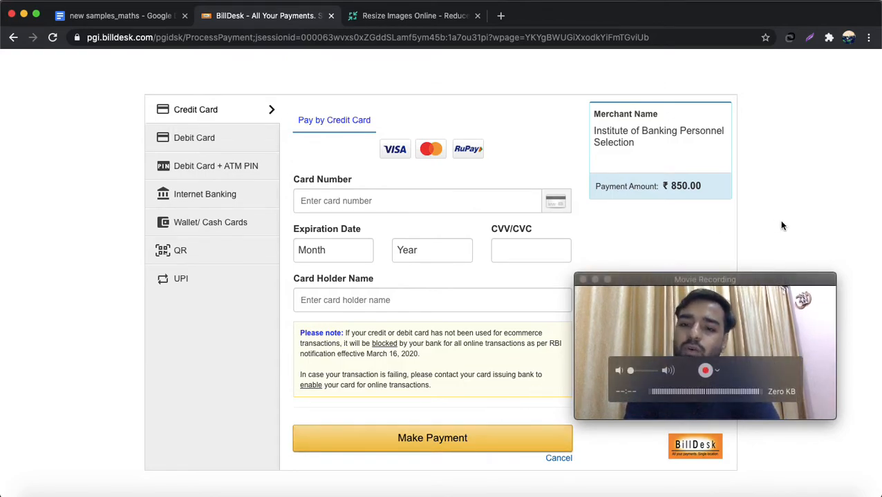
# - Complete the ₹850.00 BillDesk card payment and bring up the acknowledgement's Save as PDF print dialog
pyautogui.click(726, 281)
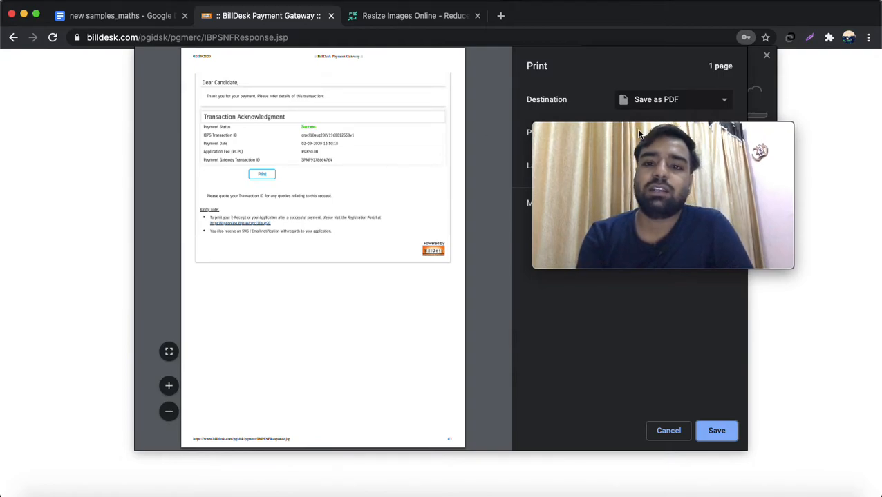
pyautogui.moveTo(627, 265)
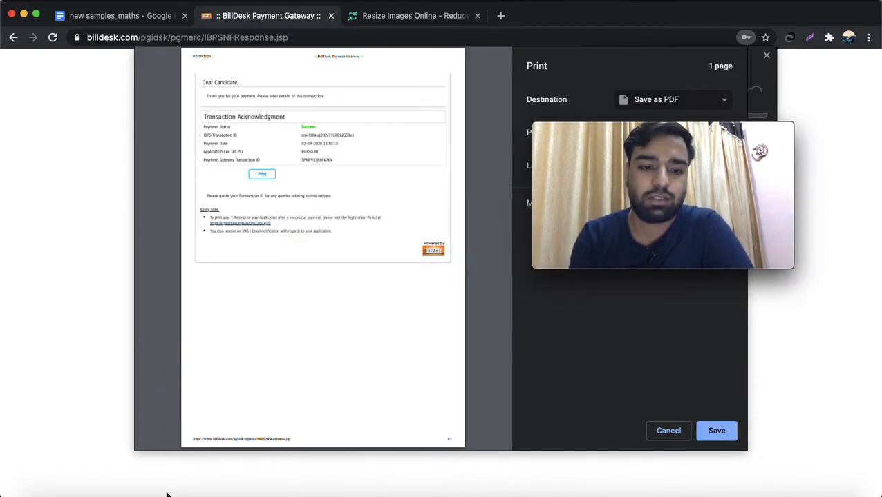
# - Find DeclarationShainkey.jpg via Finder's Desktop and Recents and open it in Preview
pyautogui.click(43, 492)
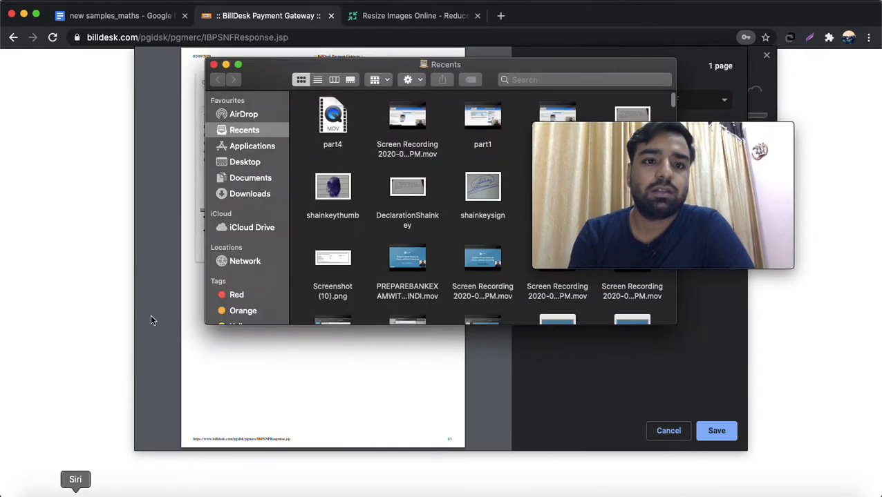
pyautogui.click(246, 162)
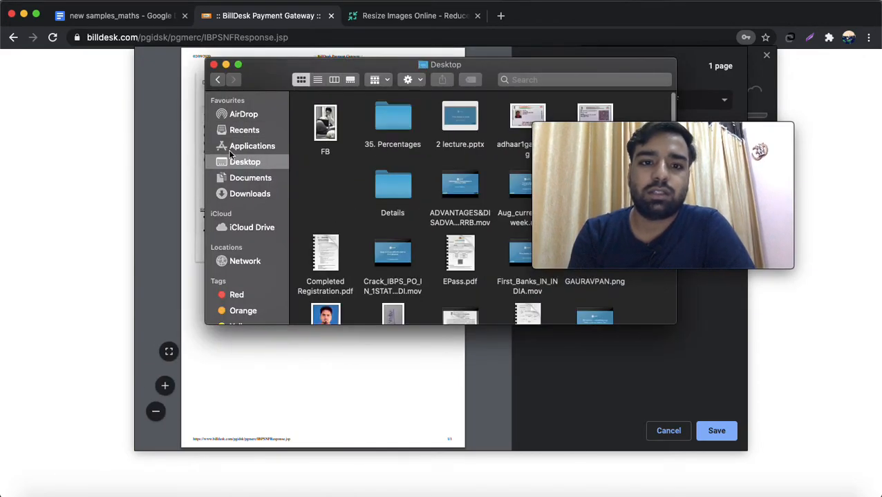
pyautogui.click(245, 131)
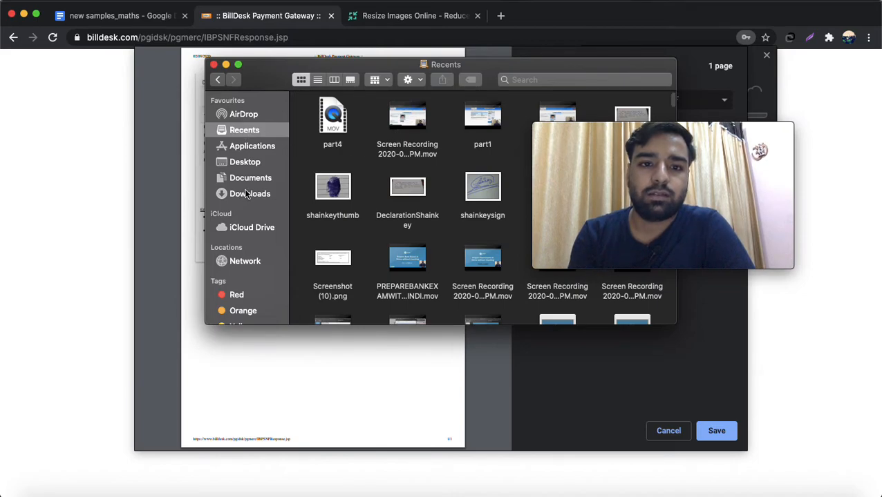
pyautogui.click(412, 186)
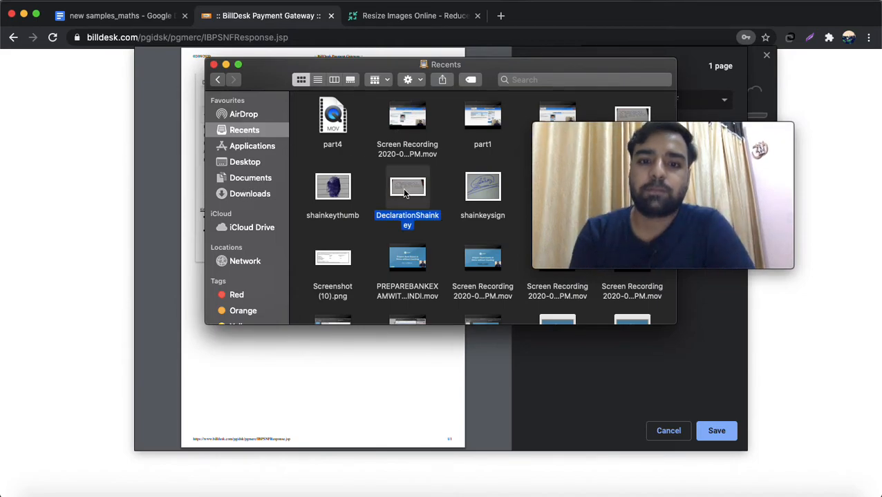
pyautogui.click(417, 188)
pyautogui.click(339, 192)
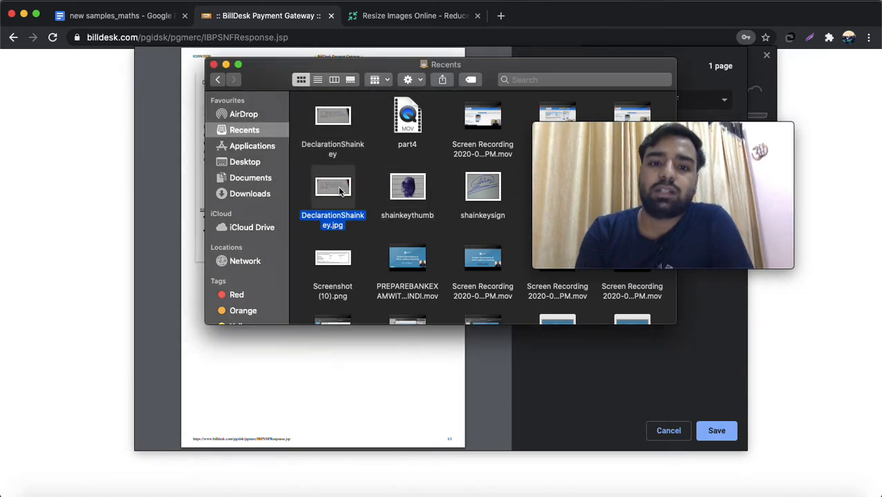
pyautogui.click(349, 132)
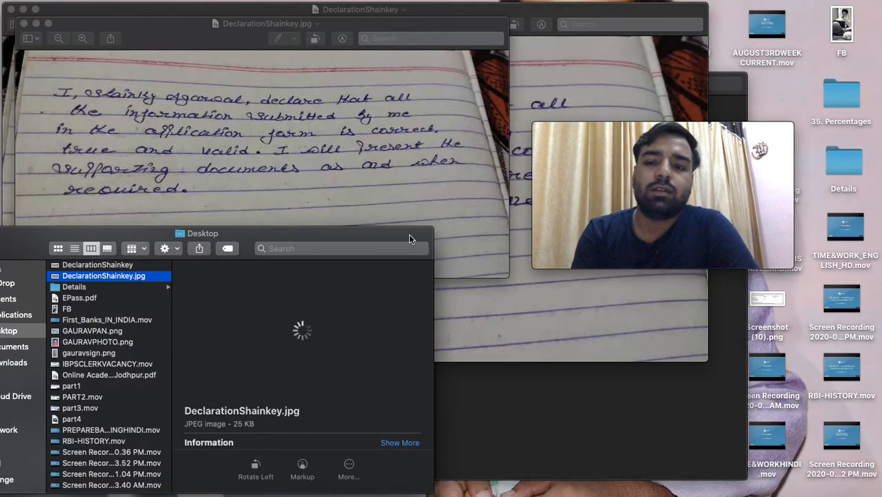
# - Move aside and close both Finder windows, leaving DeclarationShainkey.jpg in Preview
pyautogui.moveTo(409, 235); pyautogui.dragTo(541, 241)
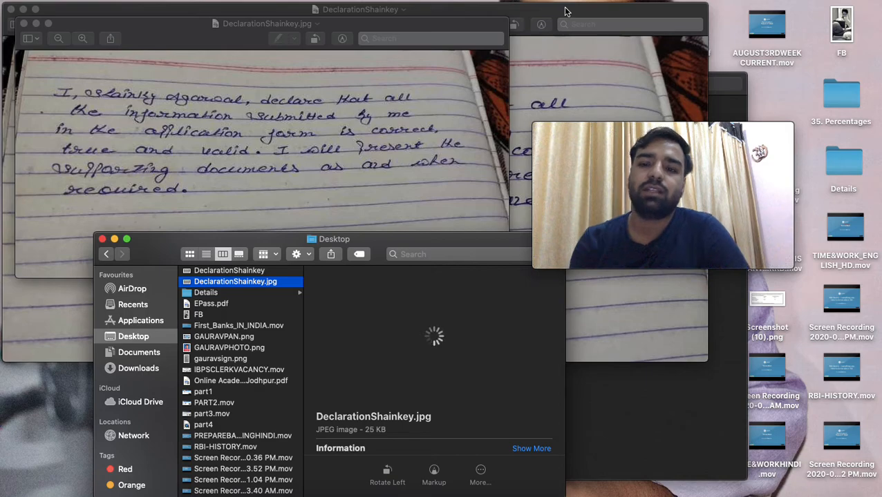
pyautogui.click(102, 239)
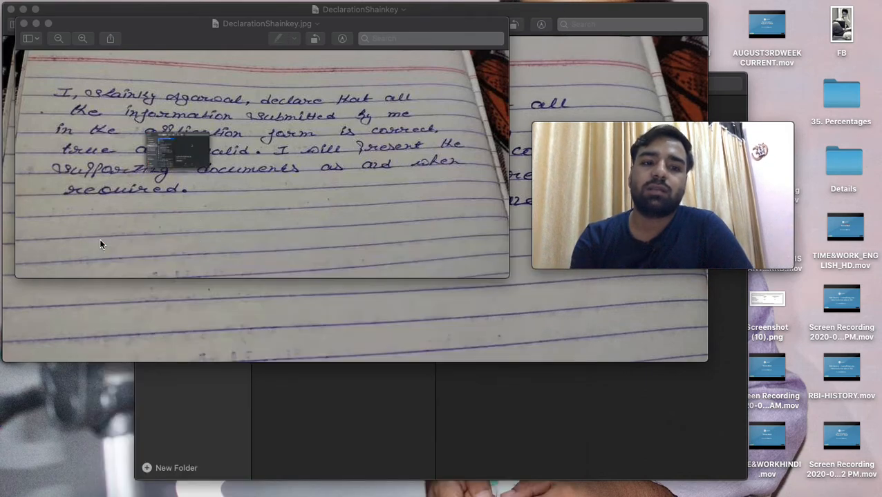
pyautogui.click(205, 155)
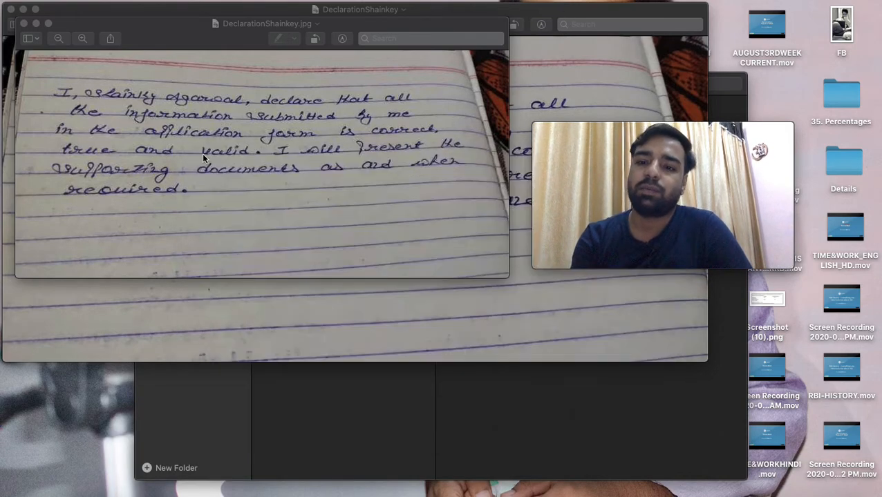